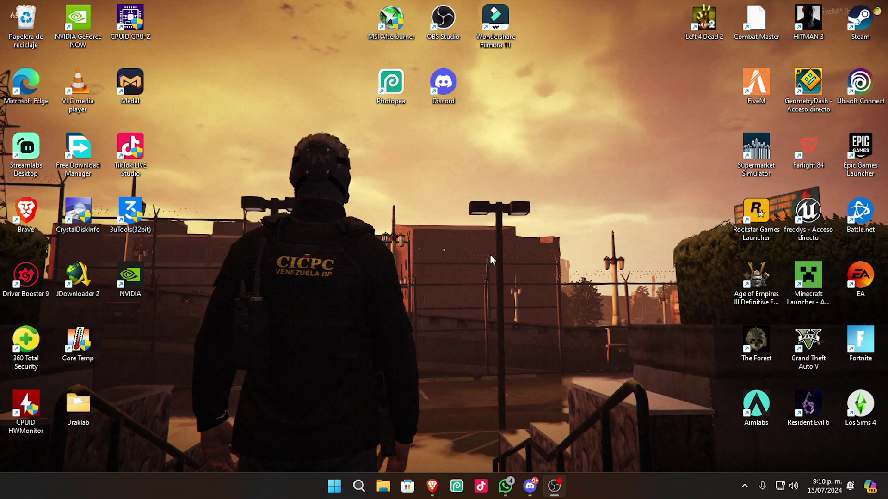
Show the OBS Studio window briefly and return to the desktop with the OBS Studio icon back in its original place.
drag(443, 18, 447, 225)
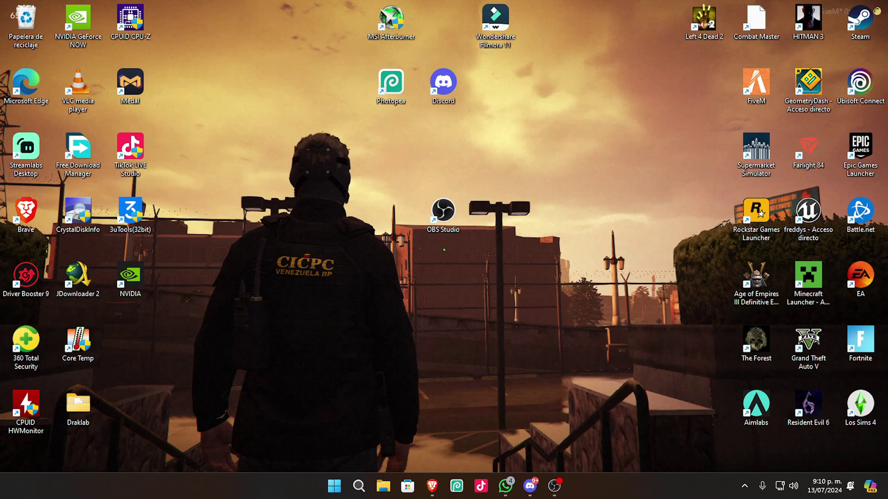
click(554, 486)
drag(414, 46, 360, 47)
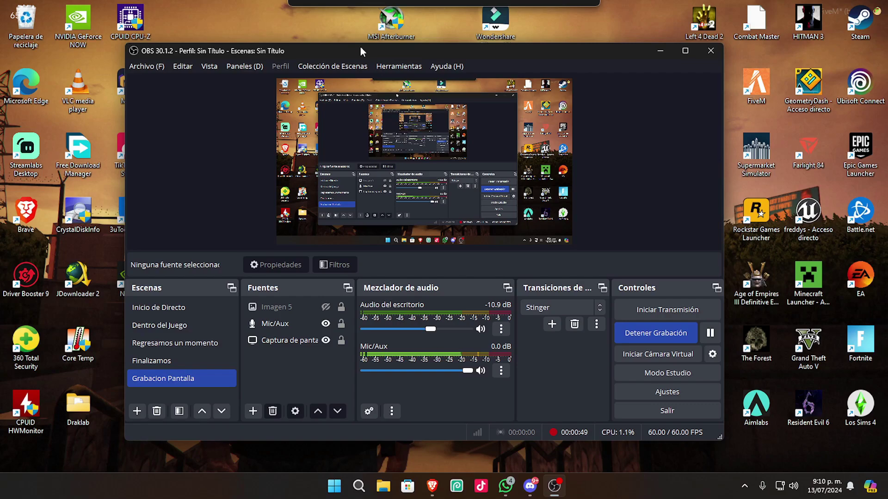
drag(360, 47, 445, 90)
key(super+d)
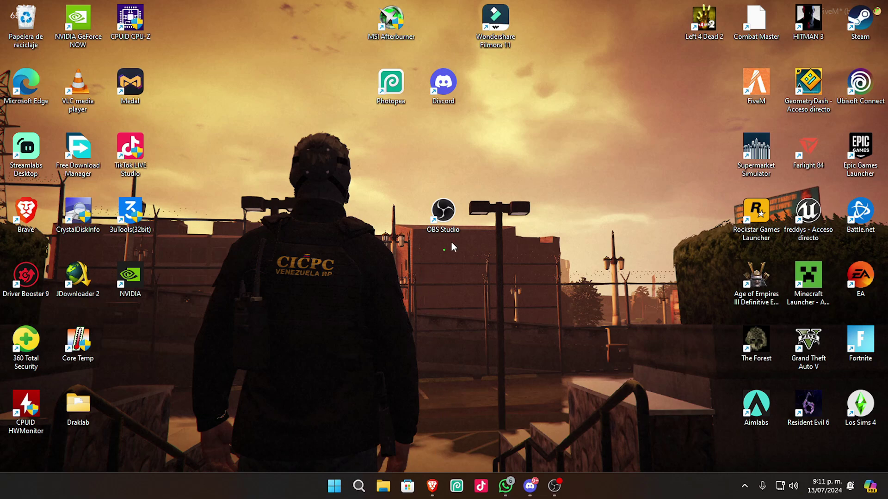
drag(440, 209, 439, 155)
drag(442, 34, 442, 34)
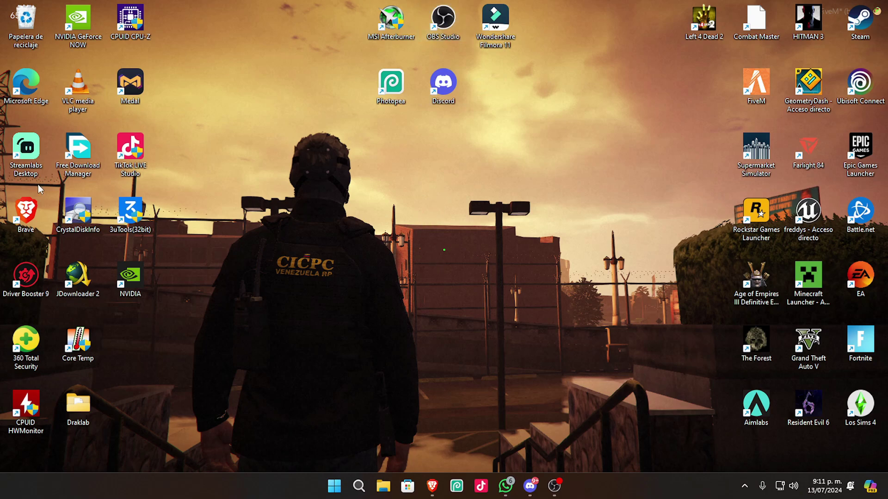
Launch Streamlabs Desktop from its desktop shortcut.
drag(20, 155, 440, 155)
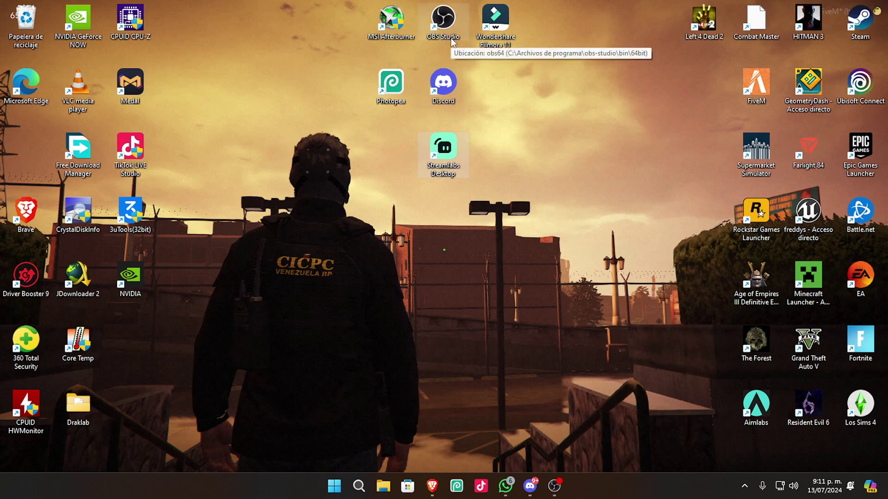
drag(440, 155, 24, 155)
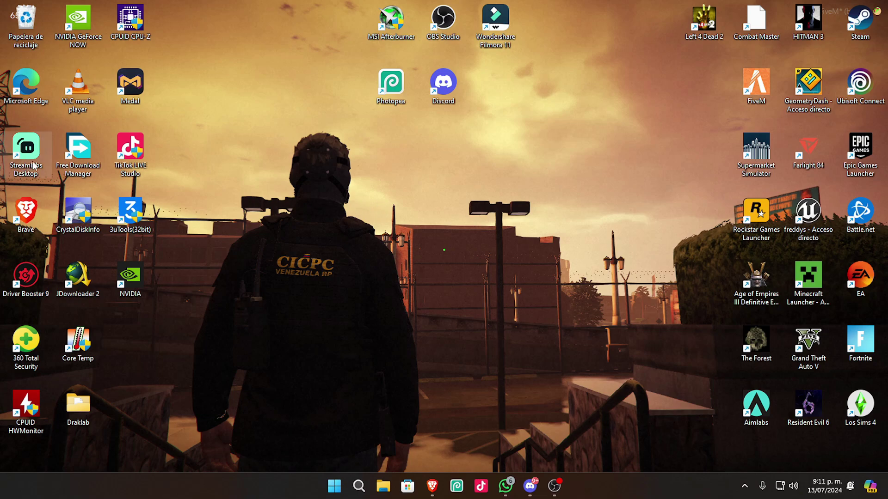
drag(33, 162, 443, 177)
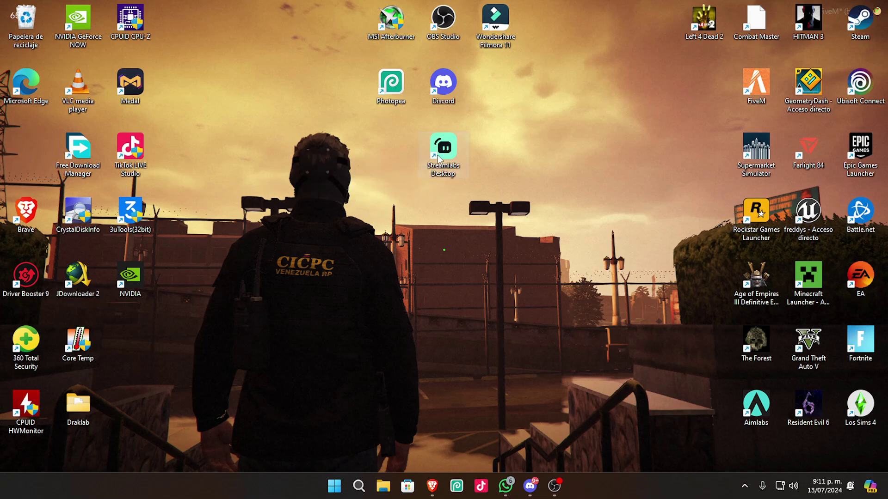
double_click(437, 158)
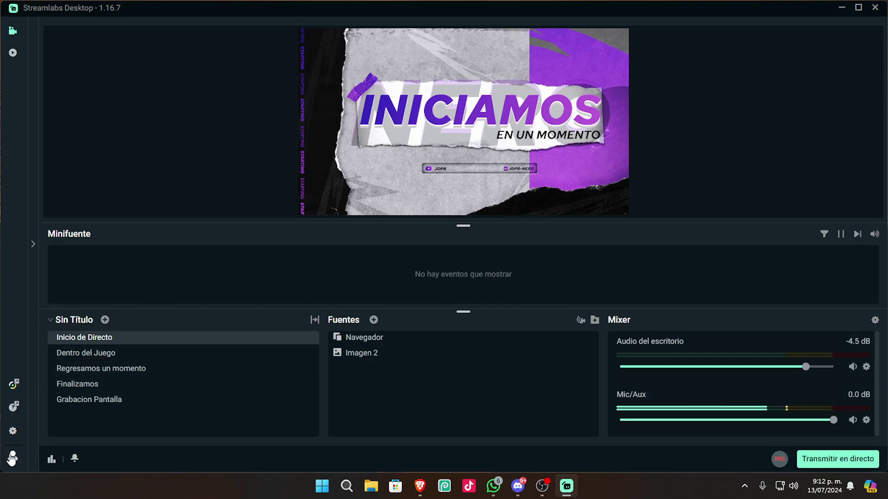
Review the Multistreaming page in the Streamlabs Desktop settings, and close the program.
click(13, 431)
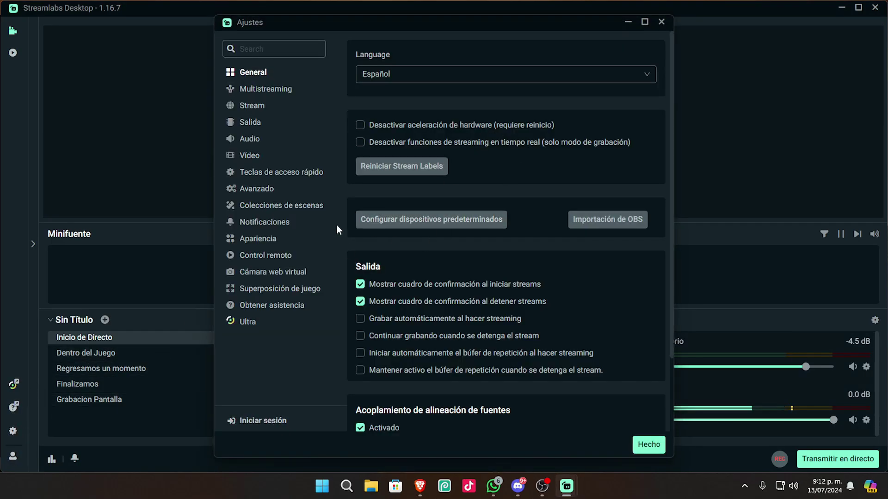
click(266, 92)
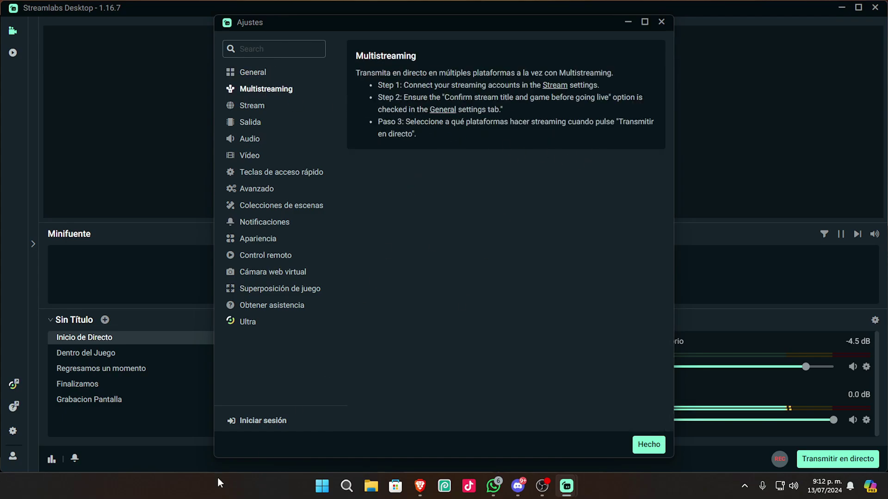
click(661, 22)
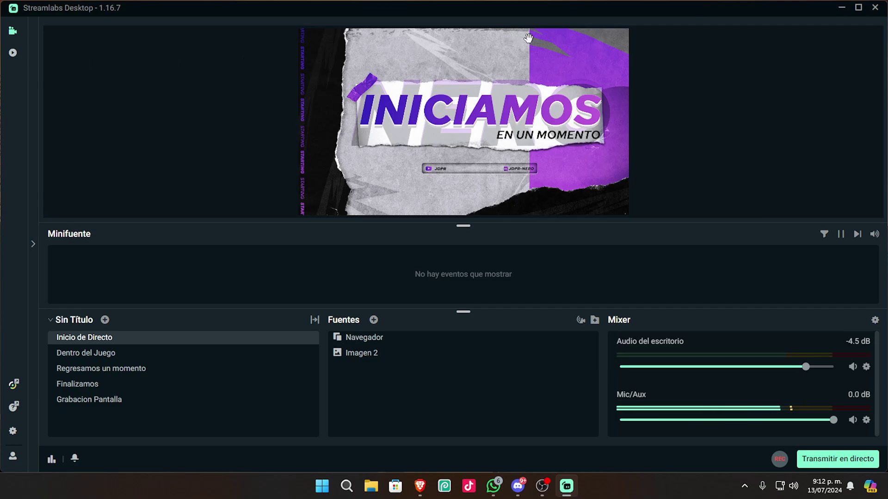
click(874, 9)
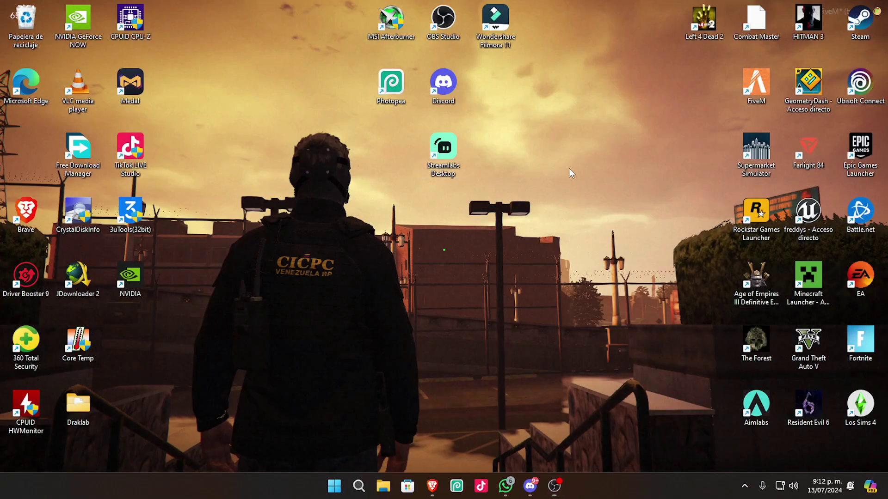
drag(446, 157, 26, 153)
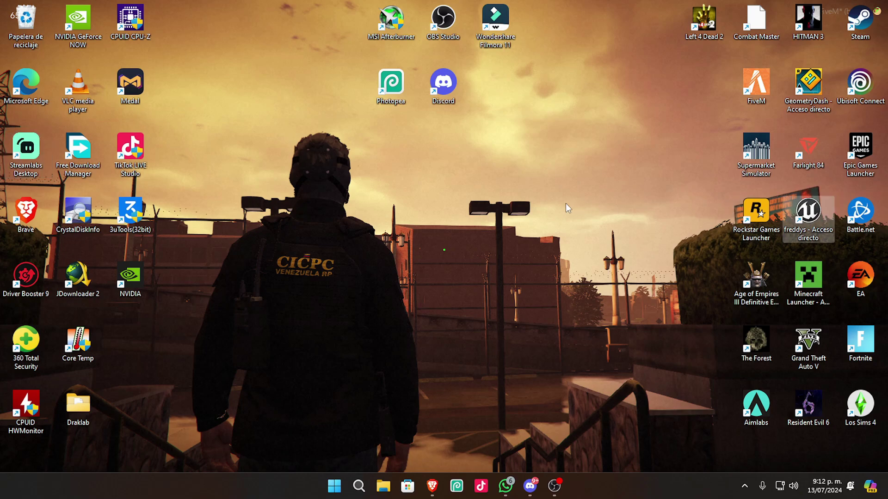
Switch to the Restream dashboard in Brave and browse the streaming platforms available for adding a channel.
click(428, 492)
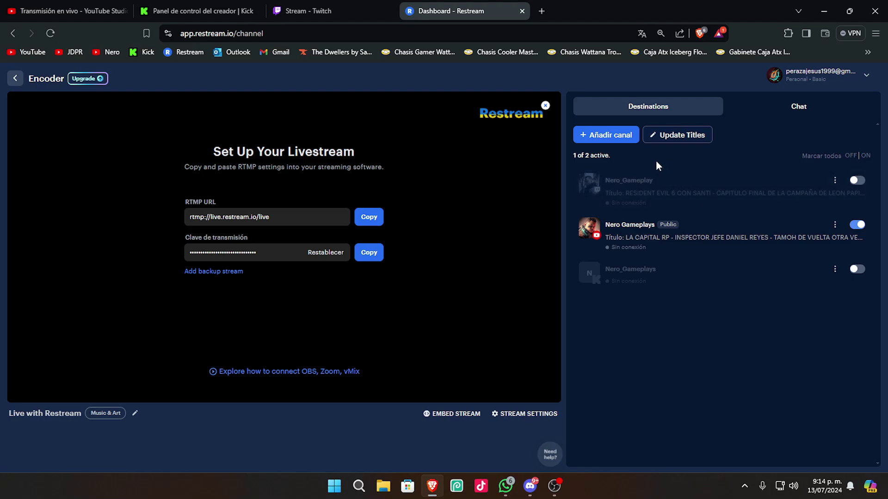
click(595, 137)
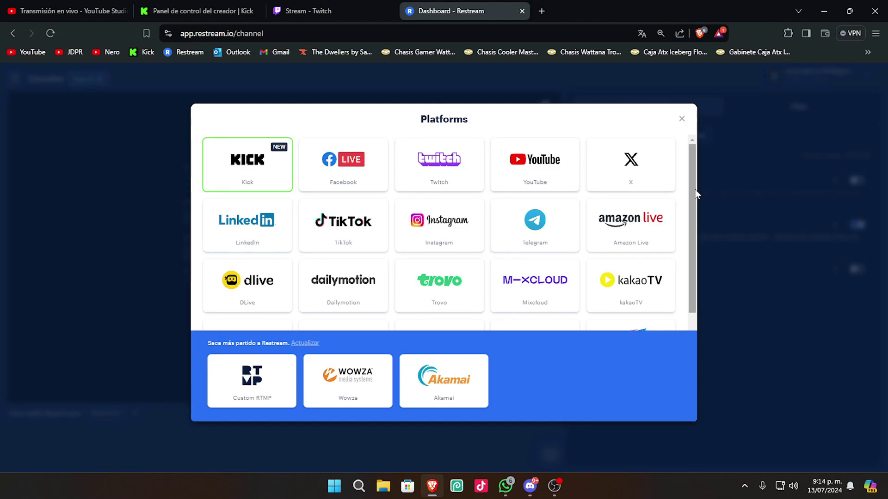
mouse_move(693, 192)
mouse_down()
mouse_move(688, 294)
mouse_move(703, 185)
mouse_up()
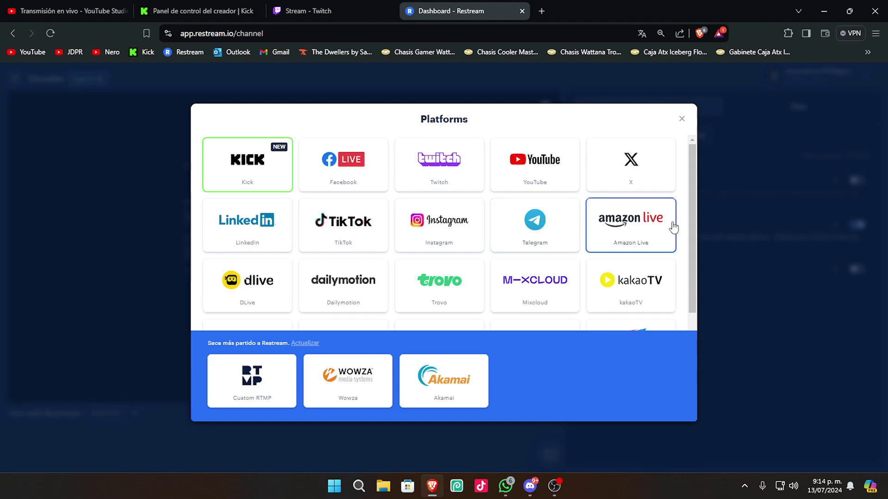
drag(695, 199, 680, 327)
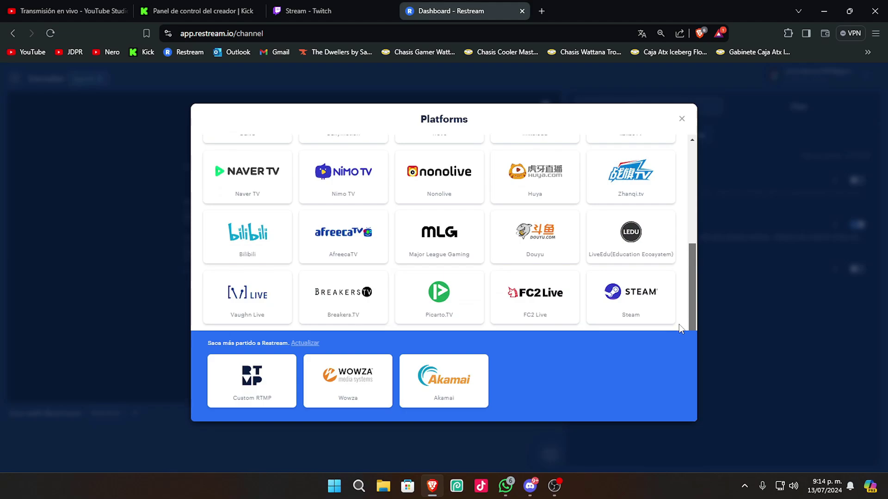
scroll(680, 277, up, 3)
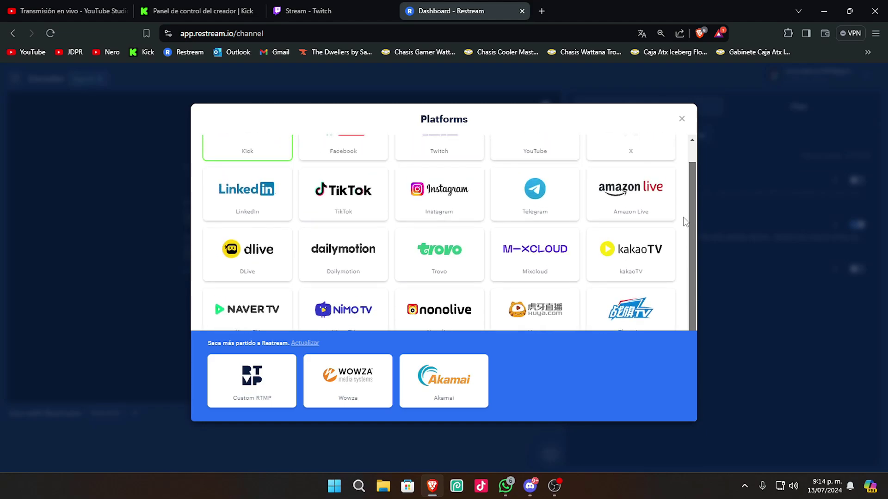
scroll(684, 221, up, 1)
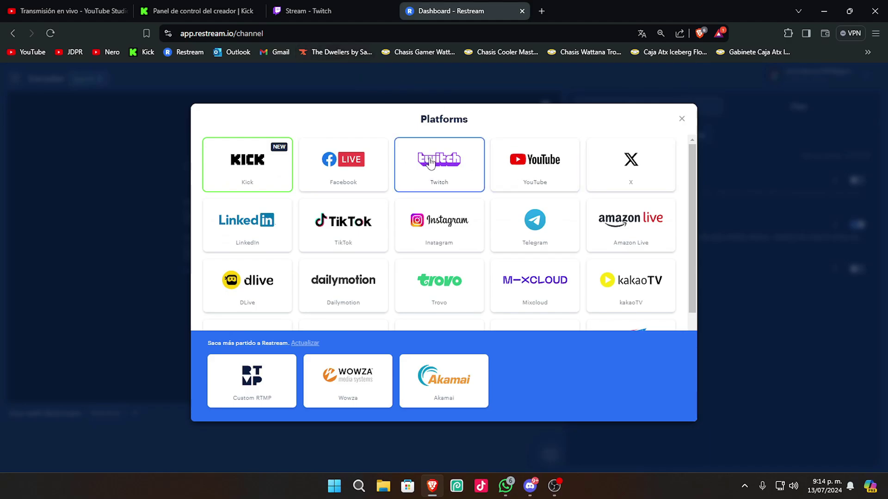
View the Google account selection for adding a YouTube channel, and leave it without connecting an account.
click(531, 168)
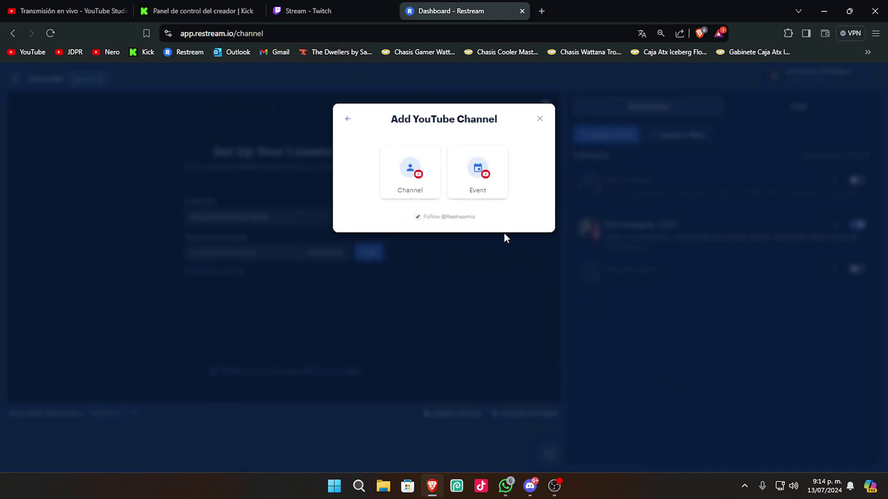
click(411, 183)
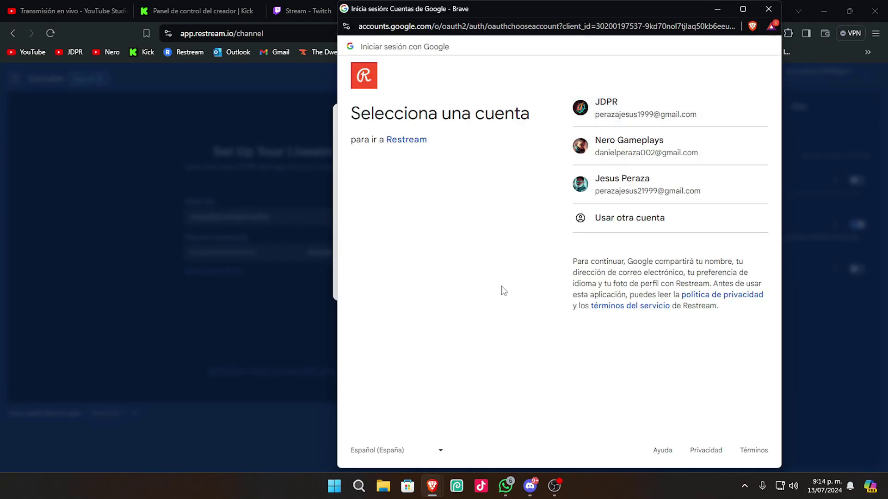
click(768, 9)
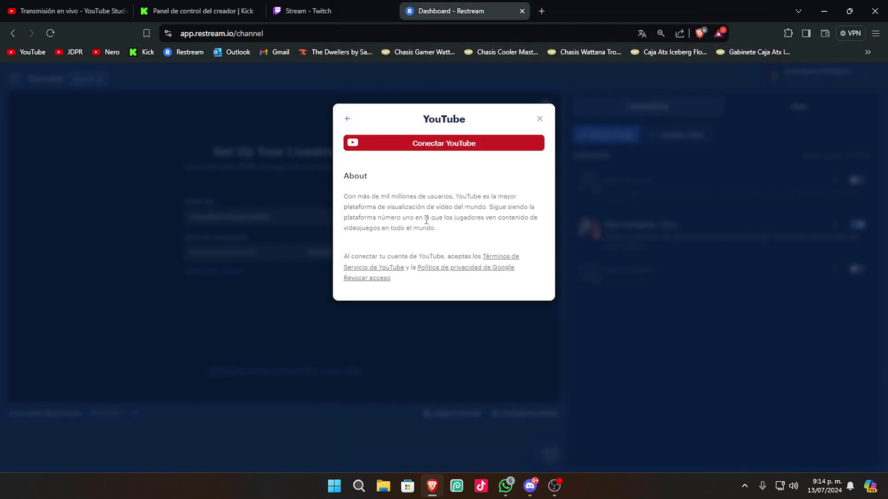
click(540, 119)
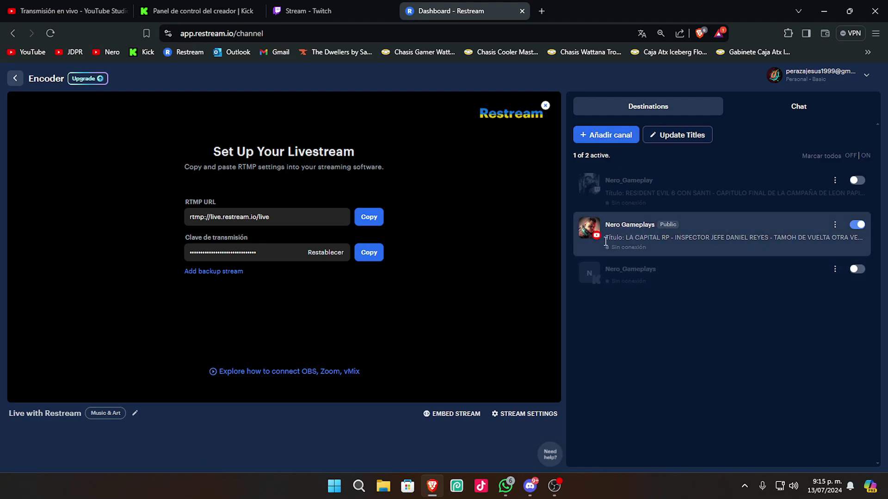
Review the Twitch authorization request for adding a Twitch channel to Restream, and close it without authorizing.
click(596, 134)
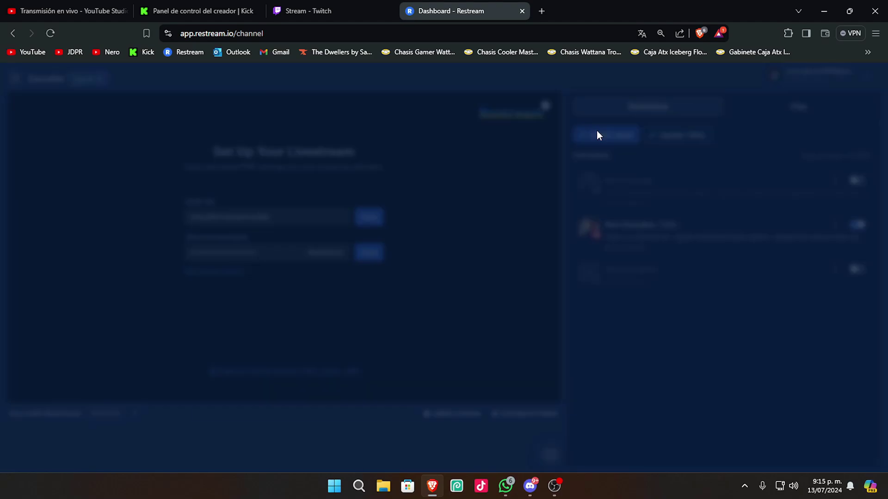
click(451, 171)
click(416, 143)
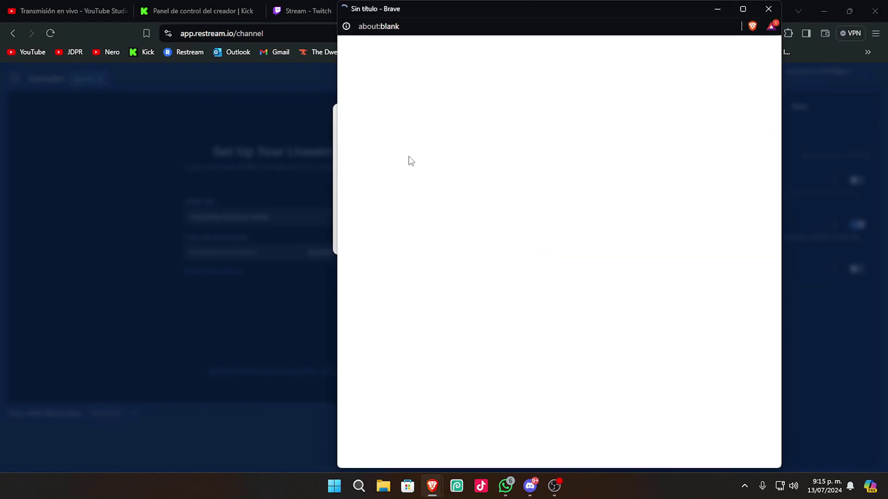
scroll(517, 280, down, 4)
scroll(517, 280, up, 3)
scroll(517, 280, up, 1)
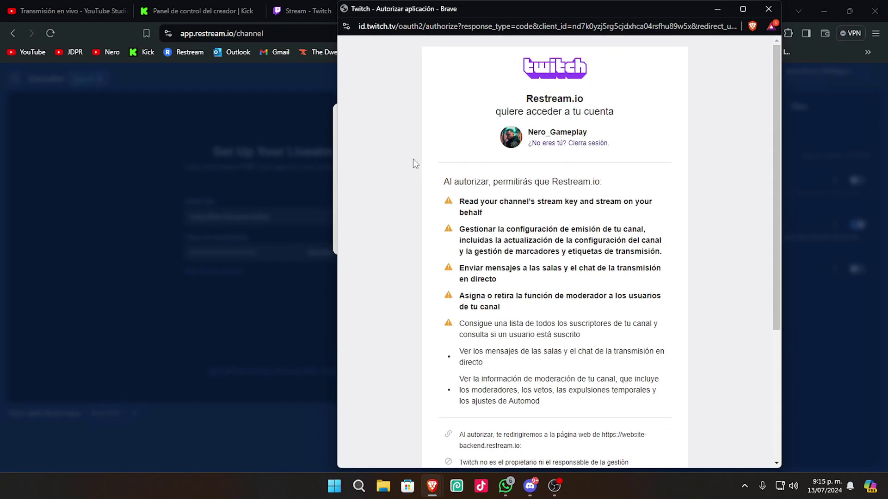
scroll(547, 183, down, 4)
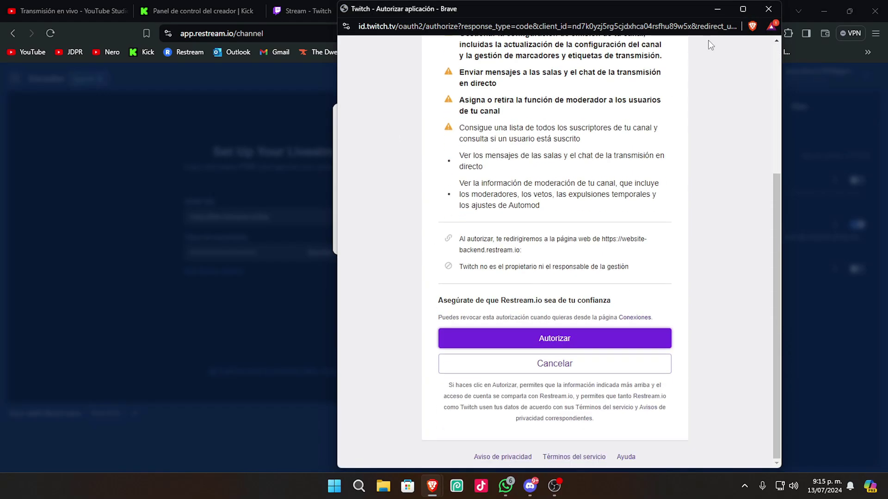
click(766, 9)
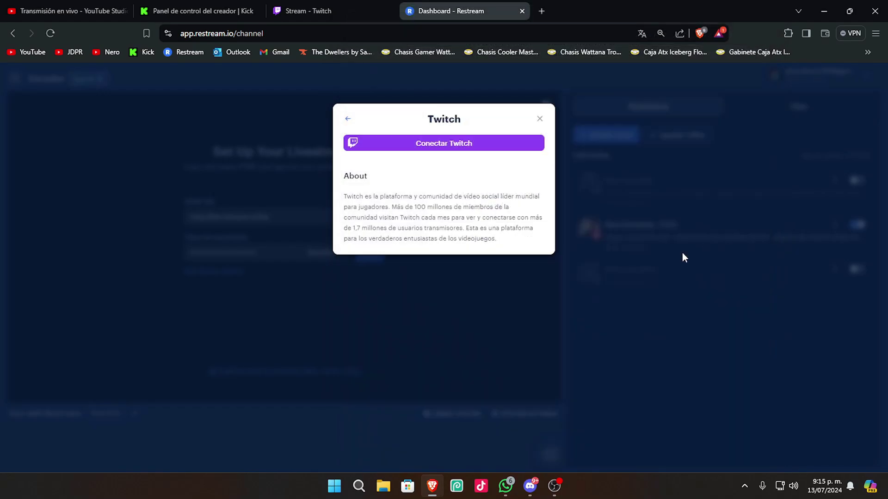
click(539, 119)
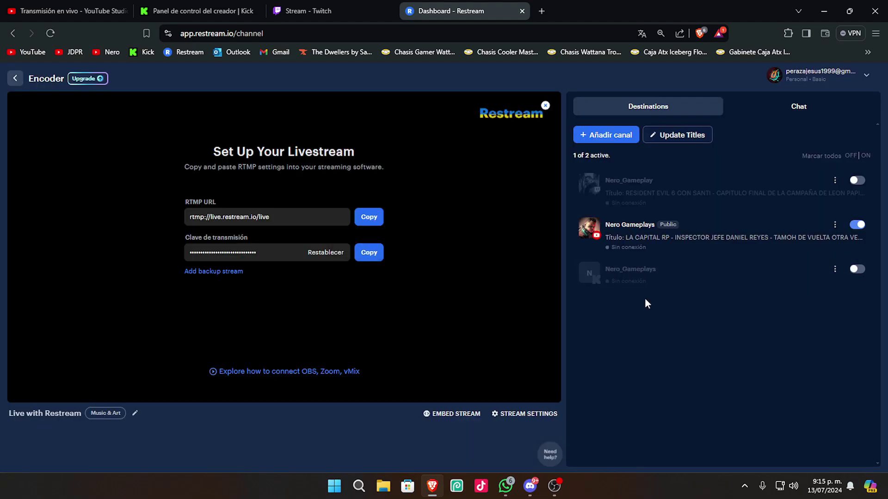
Compare Restream's add-channel form for Kick with the server and stream key page in the Kick dashboard, and close the form.
click(615, 134)
click(261, 167)
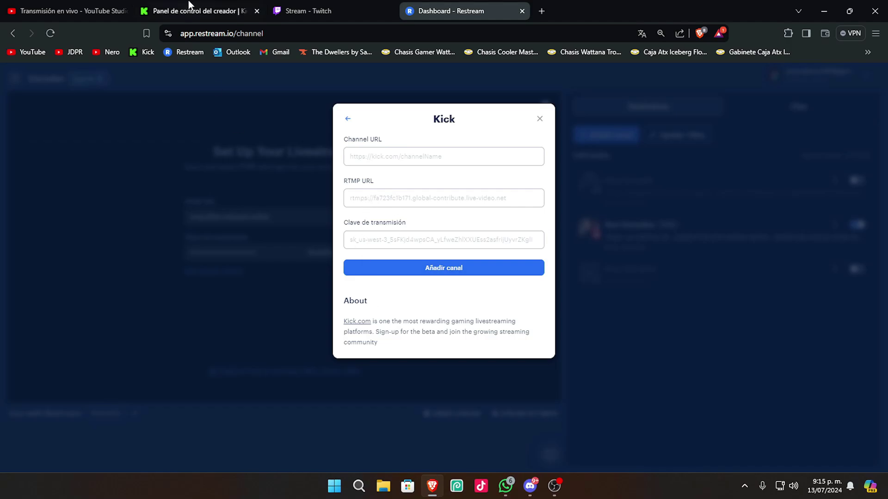
click(166, 6)
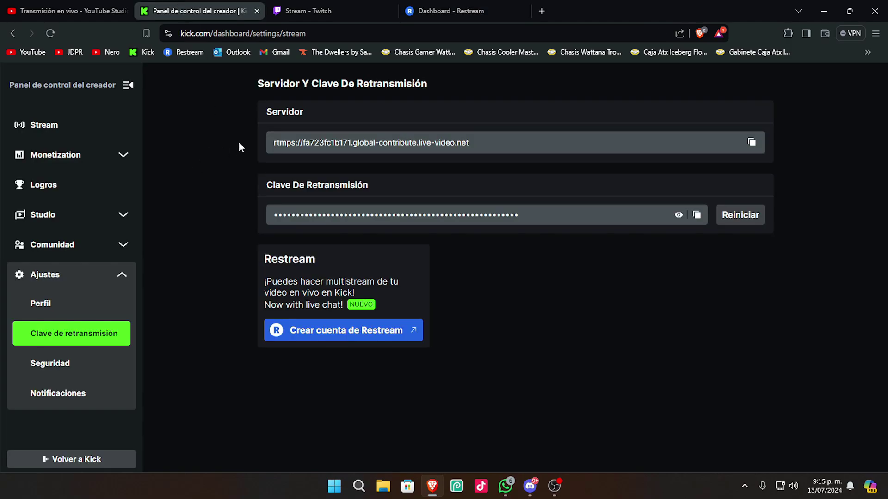
click(444, 7)
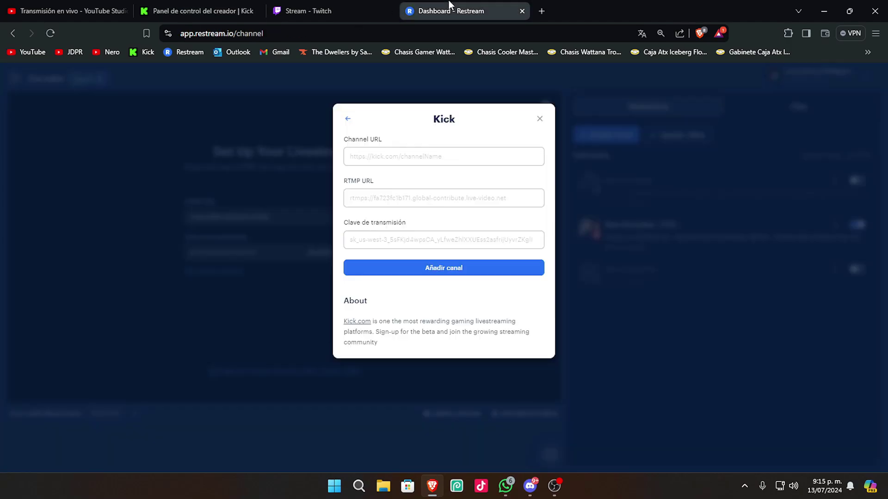
click(539, 119)
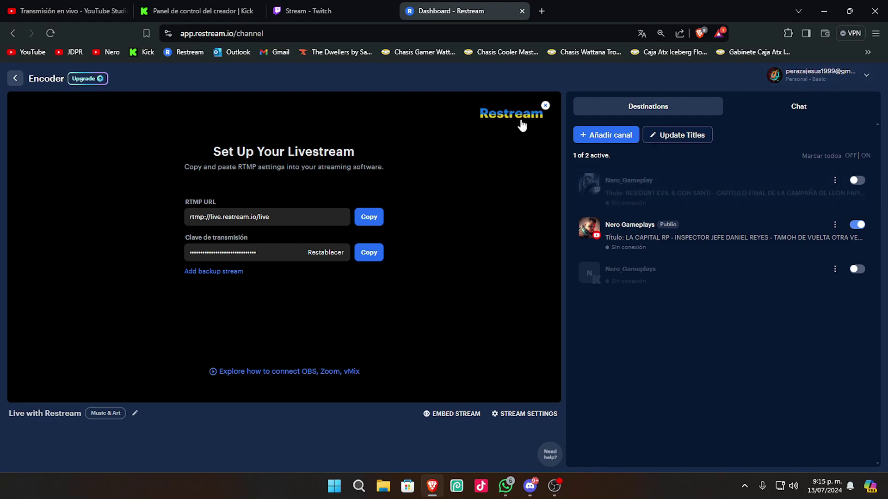
Examine the Standard and Professional upgrade plans offered by Restream, and close the plan selection.
click(842, 80)
click(842, 76)
click(92, 80)
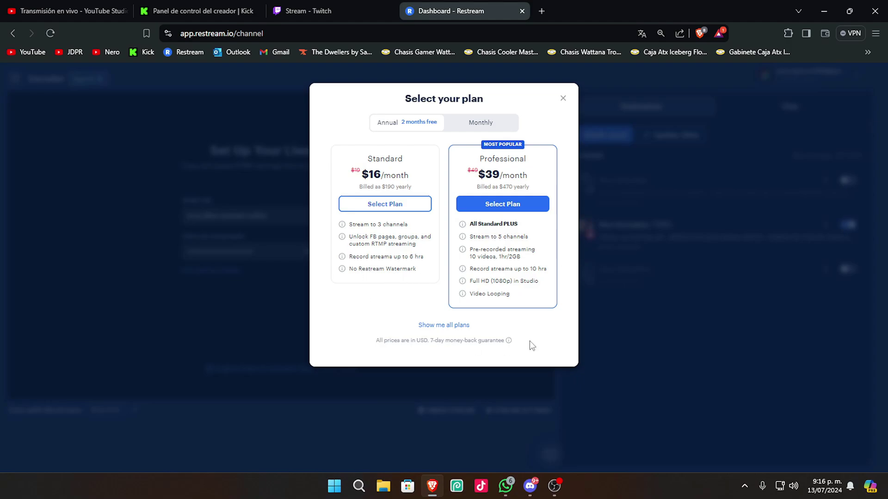
click(563, 99)
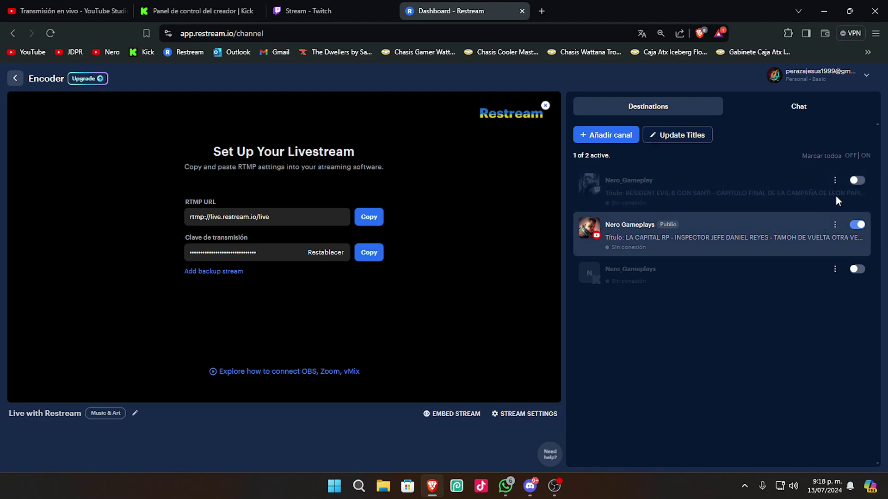
Enable the Twitch channel as a Restream destination, and show the stream information editor in Twitch's stream manager.
click(856, 181)
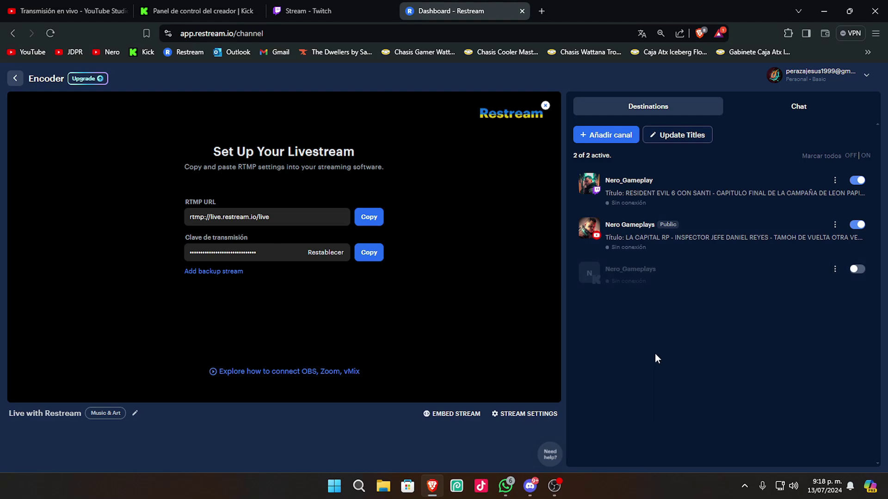
click(319, 11)
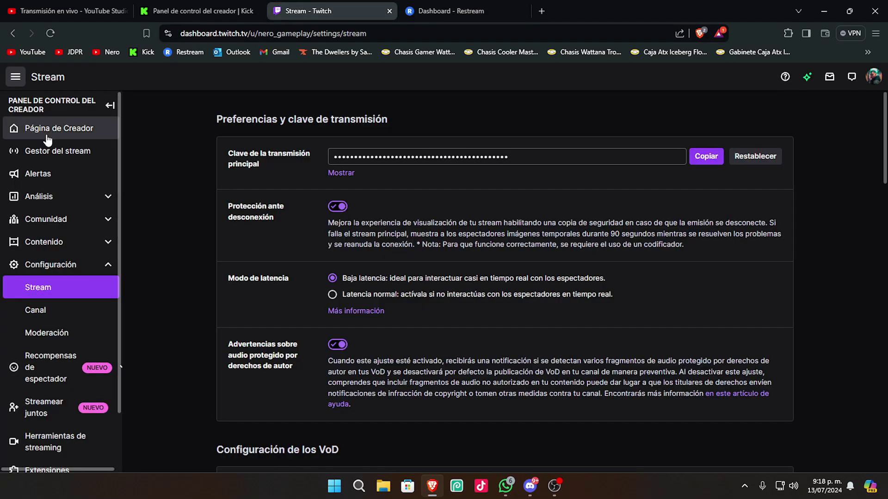
click(27, 130)
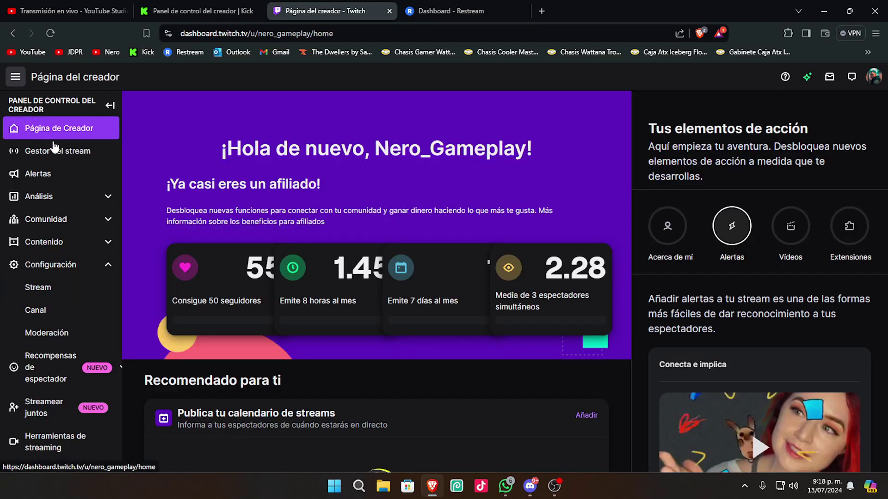
click(54, 153)
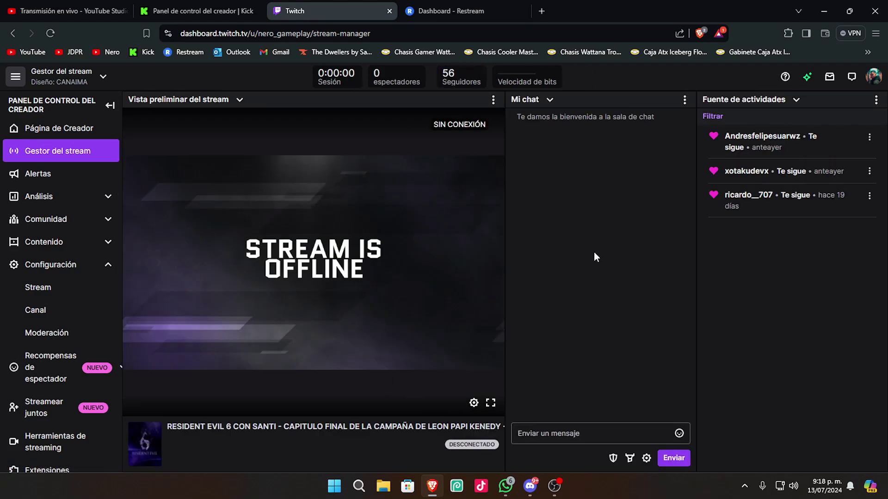
click(240, 100)
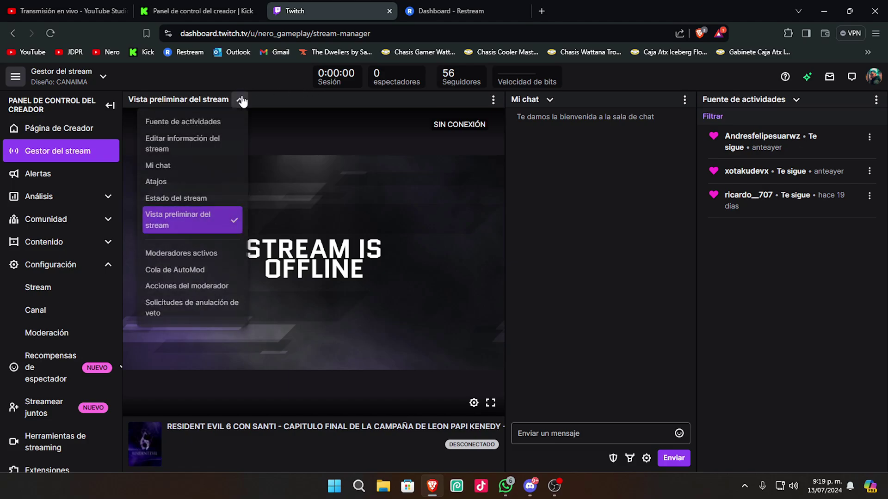
click(186, 148)
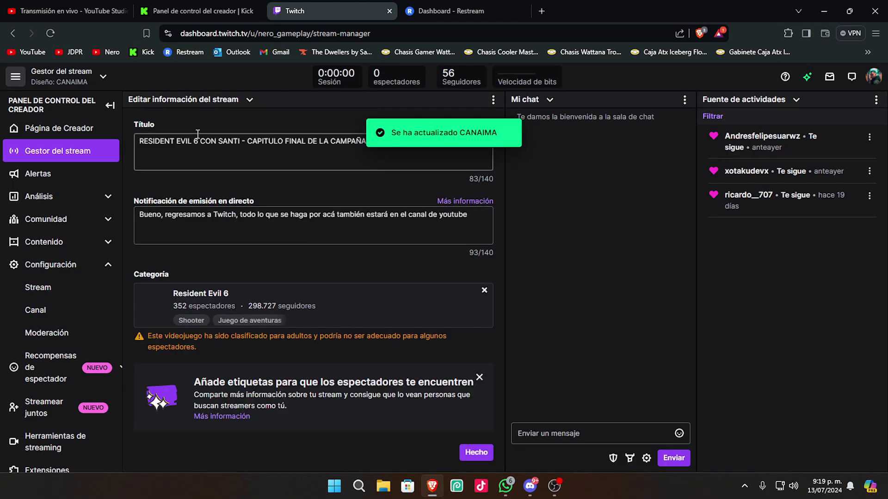
Review the stream title in Twitch's stream information editor, and restore the stream preview in its place.
triple_click(325, 167)
click(329, 158)
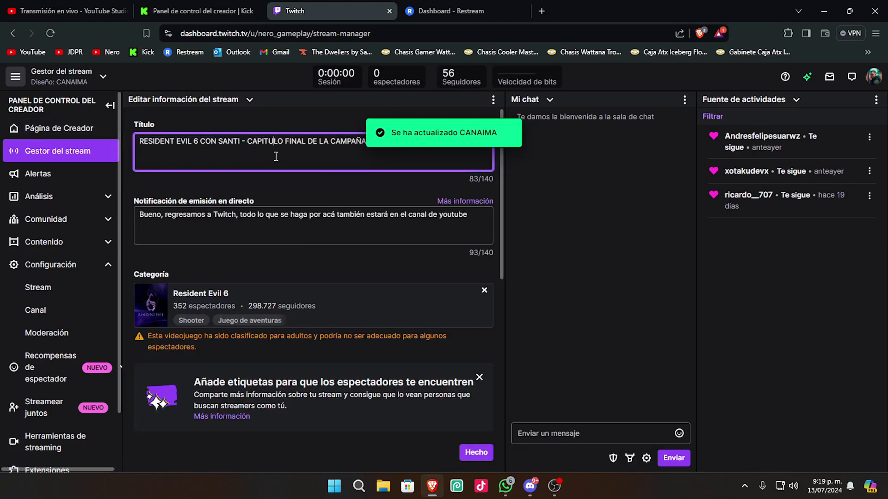
click(274, 141)
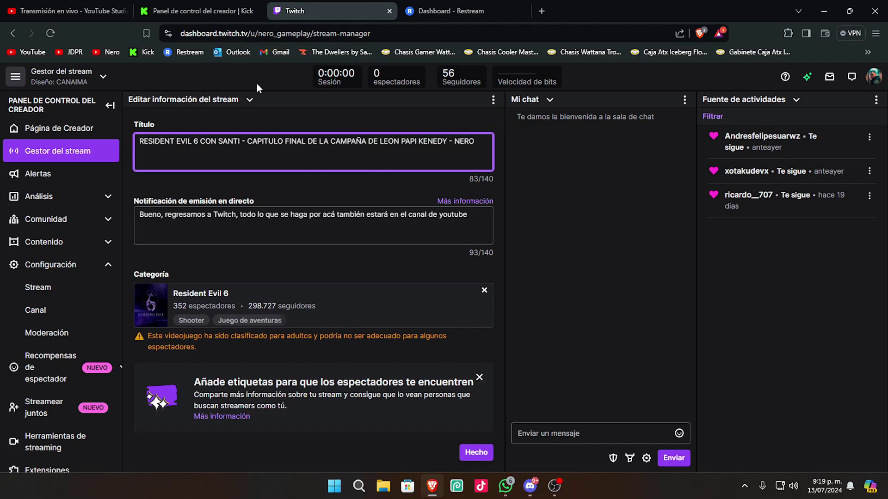
click(247, 99)
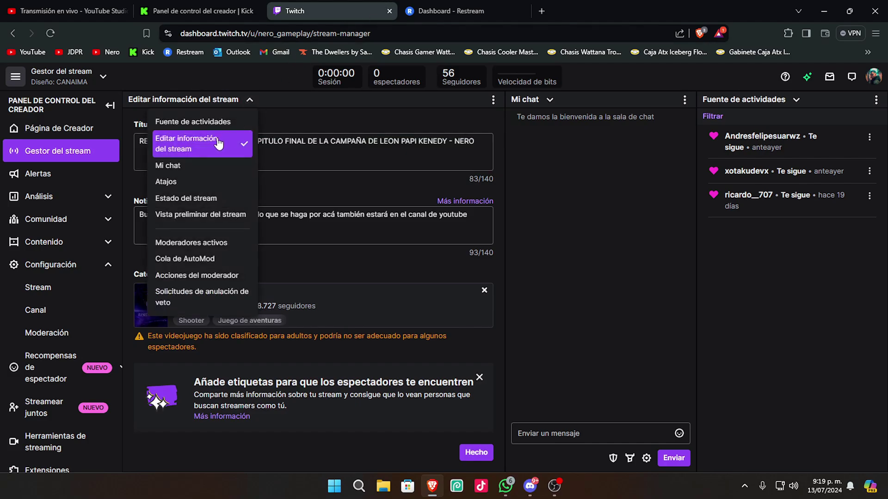
click(201, 214)
Review the title and category settings of the Twitch channel in Restream, and close them without saving.
click(449, 8)
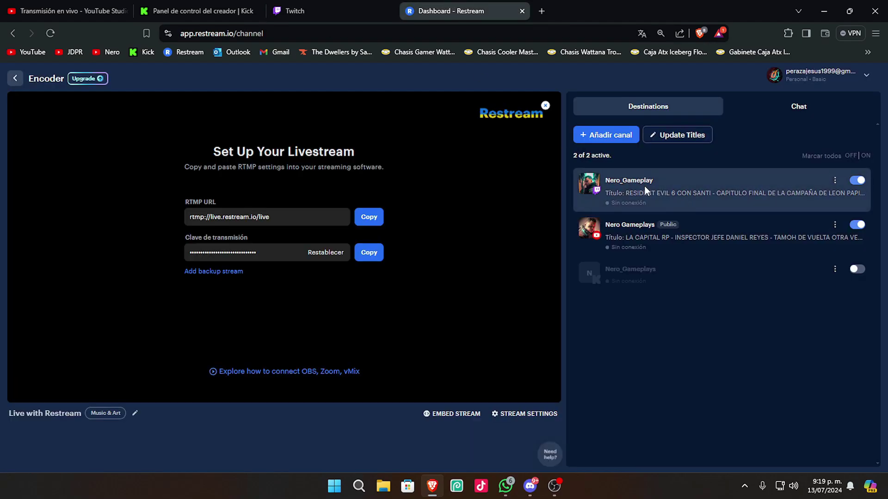
click(834, 179)
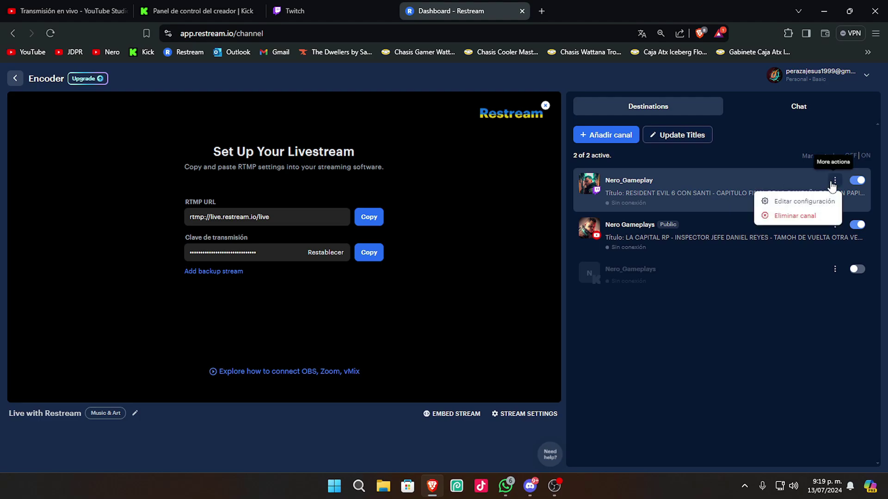
click(791, 200)
click(431, 172)
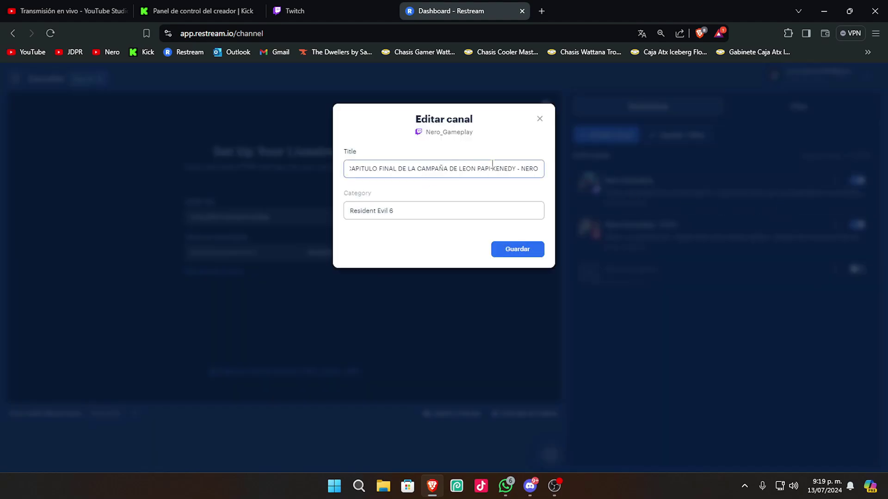
click(540, 120)
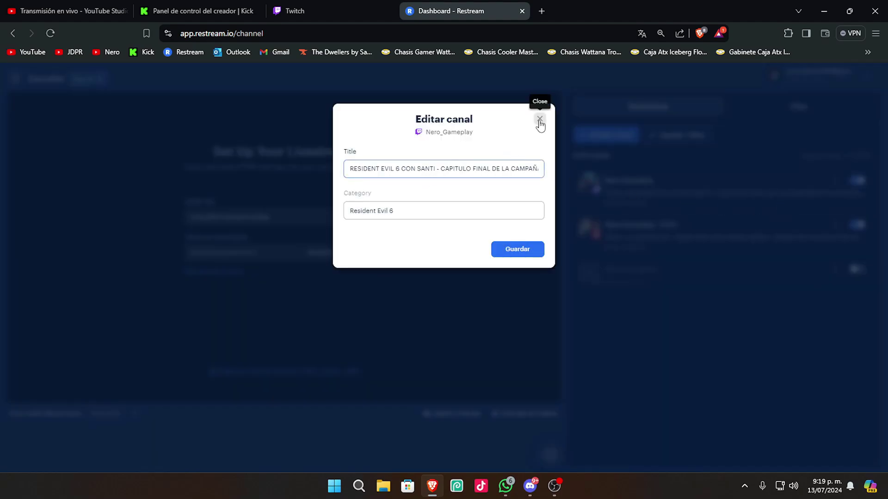
In YouTube Studio, replace "TAMOH DE VUELTA OTRA VEZ" with "SI" in the live stream title, change the chapter to 17, and save.
click(40, 6)
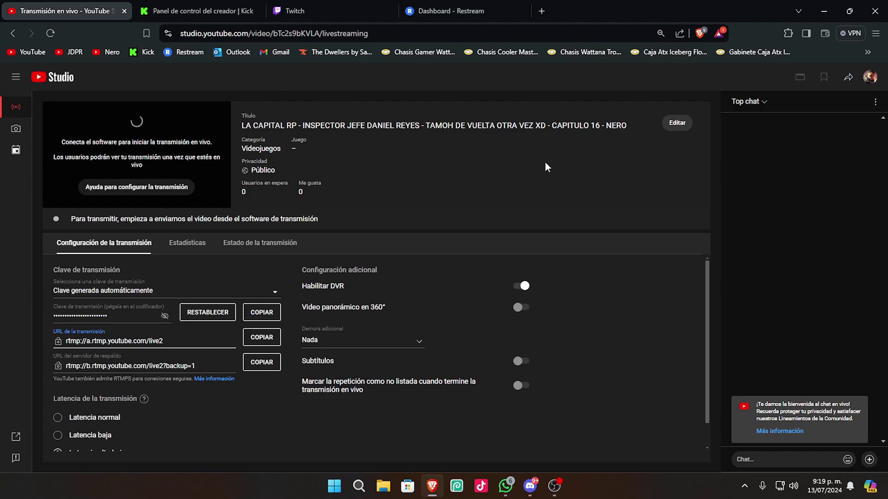
click(679, 124)
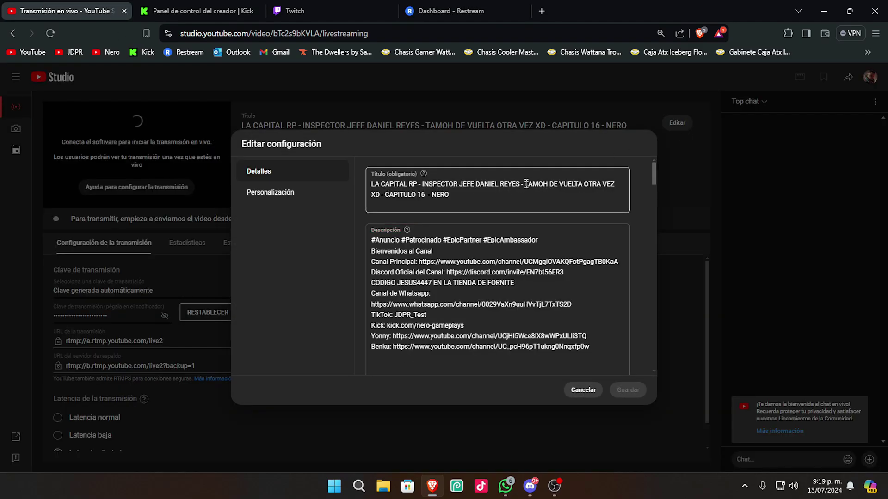
drag(526, 185, 615, 190)
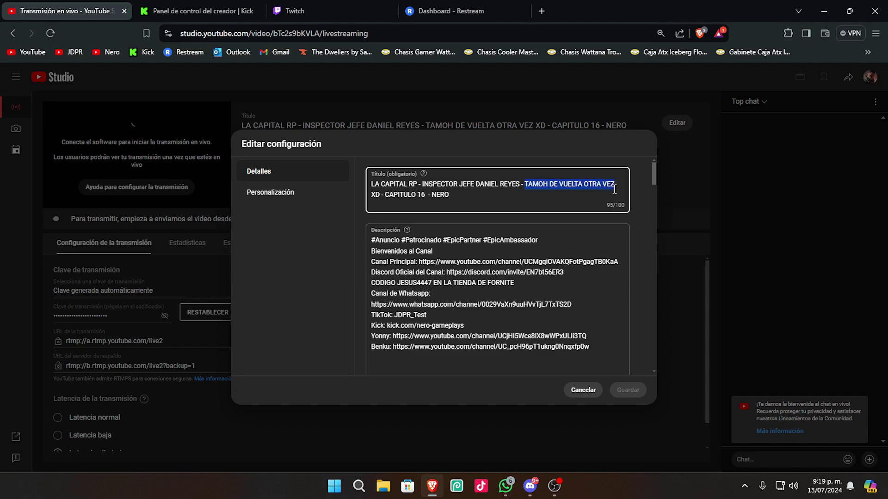
text(SI)
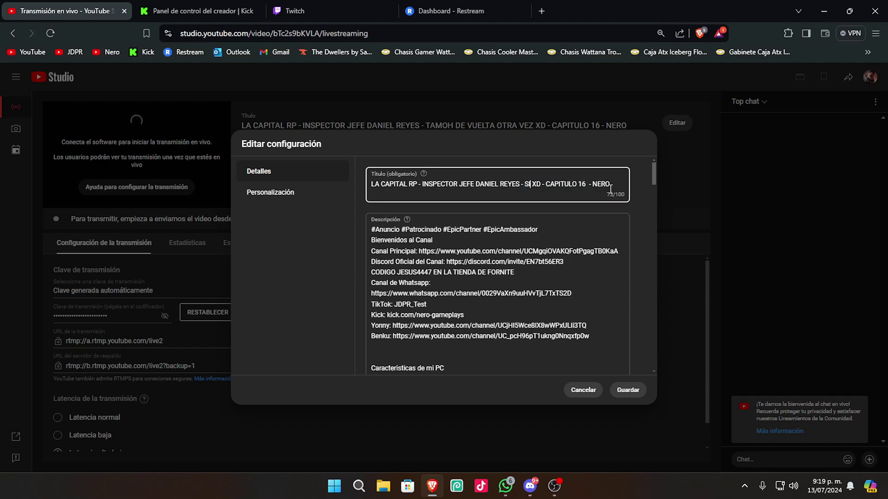
click(586, 185)
key(BackSpace)
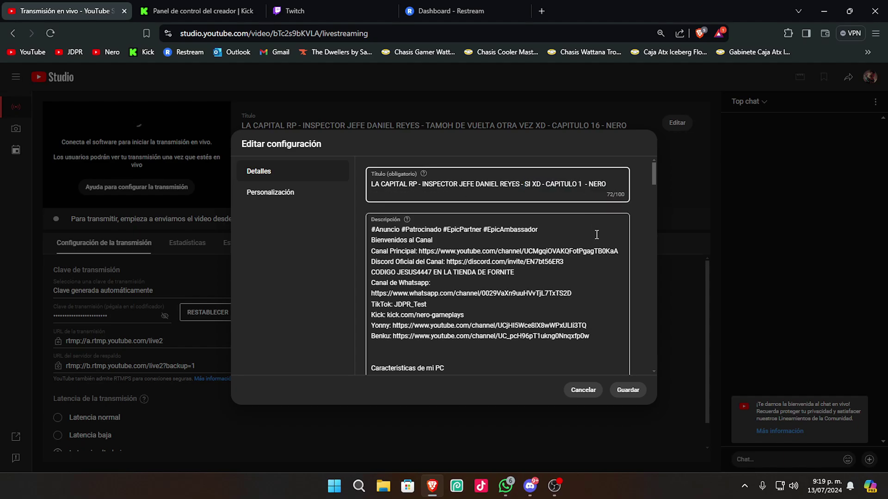
text(7)
click(627, 390)
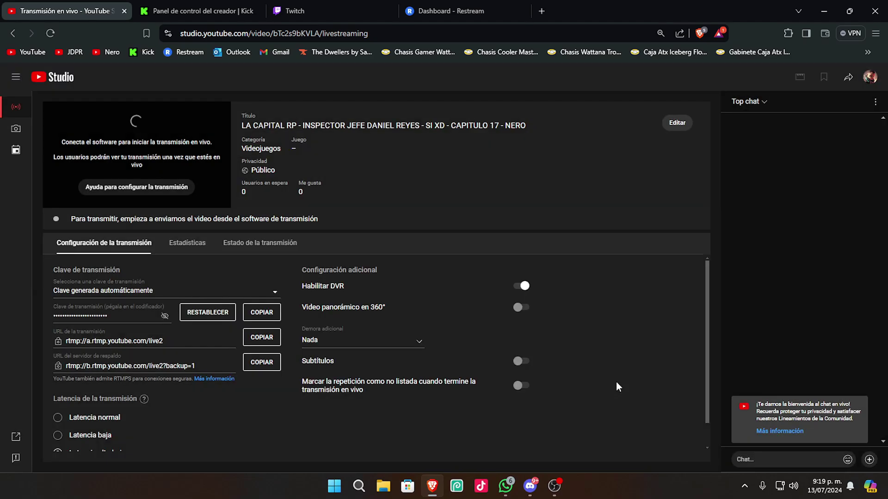
In Restream, link the YouTube channel to the existing "LA CAPITAL RP" event instead of Create Event, and save.
click(455, 11)
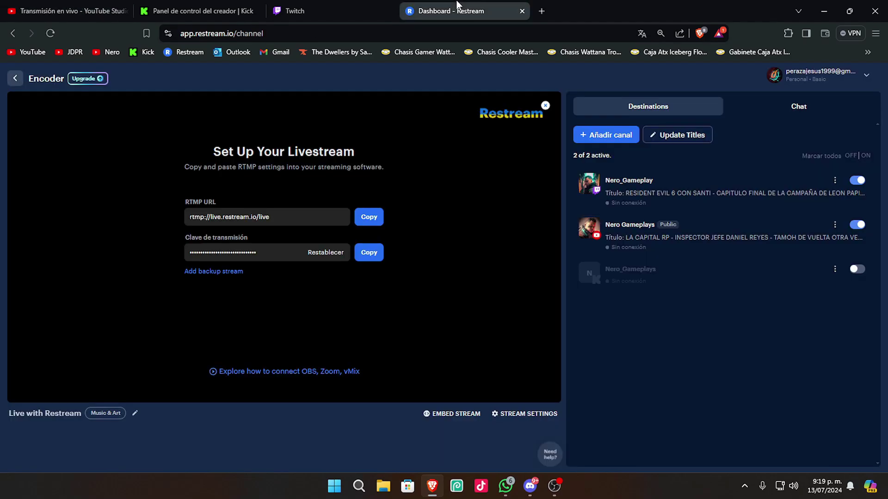
click(834, 224)
click(783, 247)
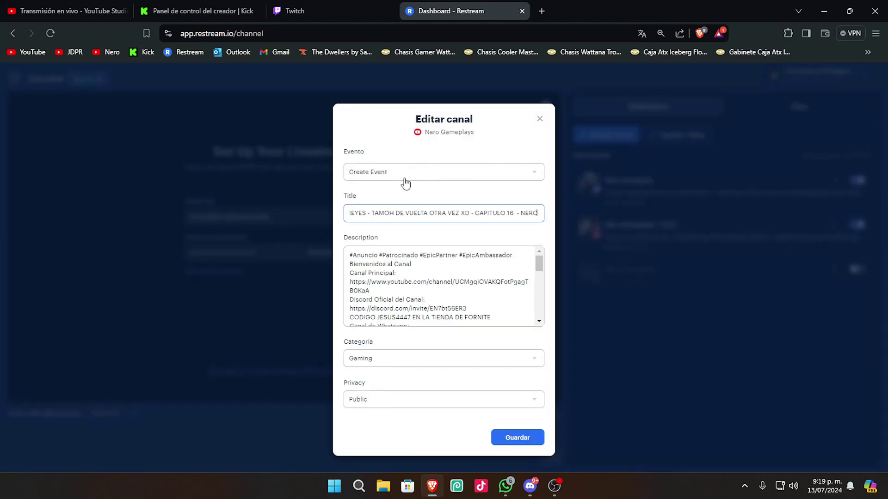
click(535, 177)
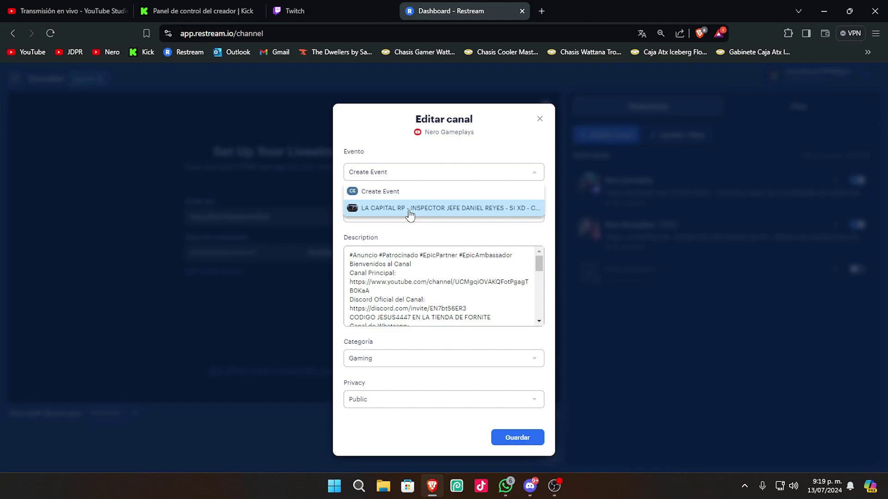
click(409, 210)
click(518, 437)
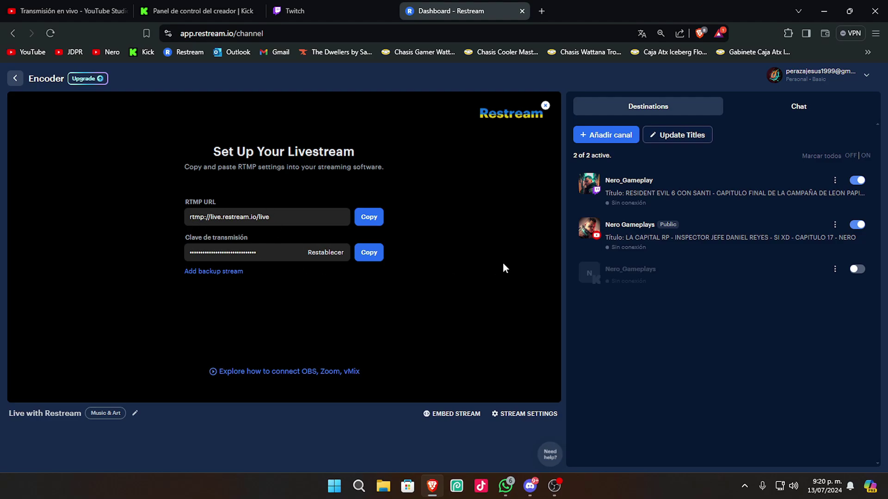
Switch to OBS and view the service choices in its streaming settings, keeping Personalizado selected.
key(alt+Tab)
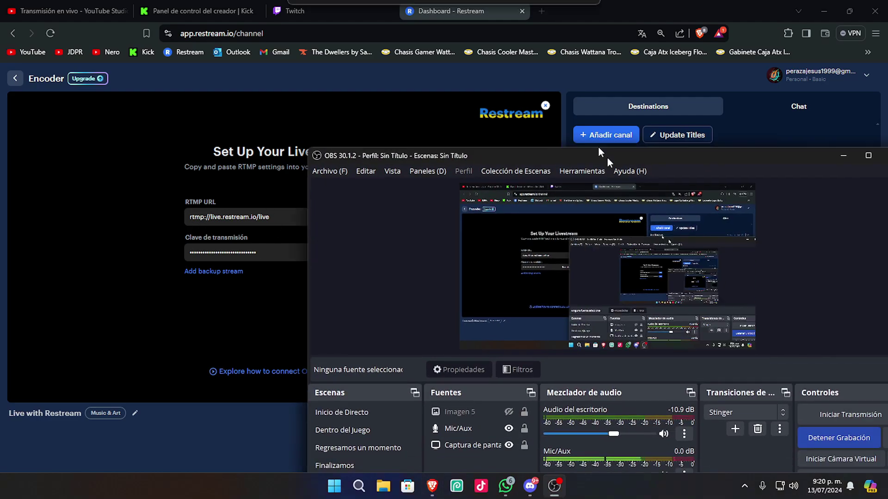
drag(606, 157, 485, 29)
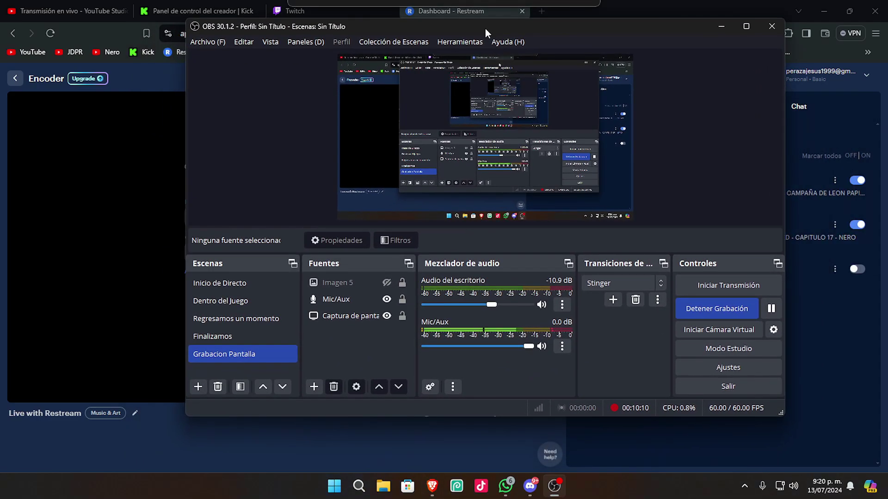
click(713, 369)
click(273, 63)
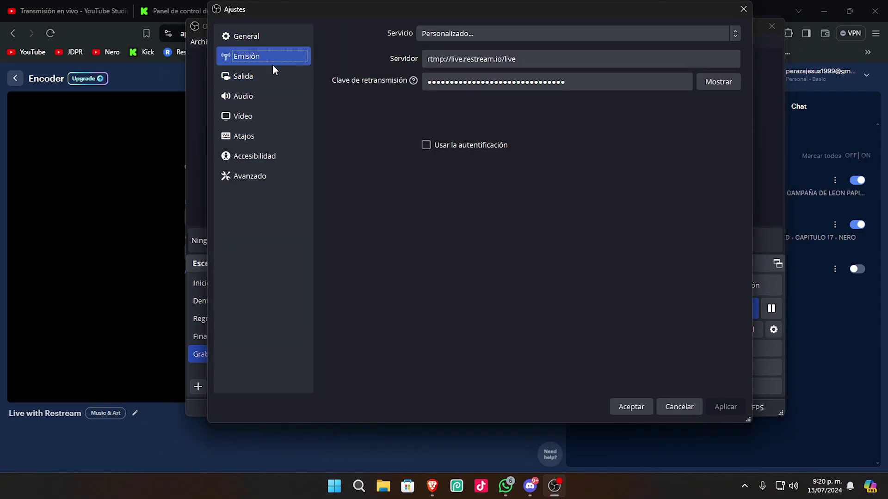
click(514, 33)
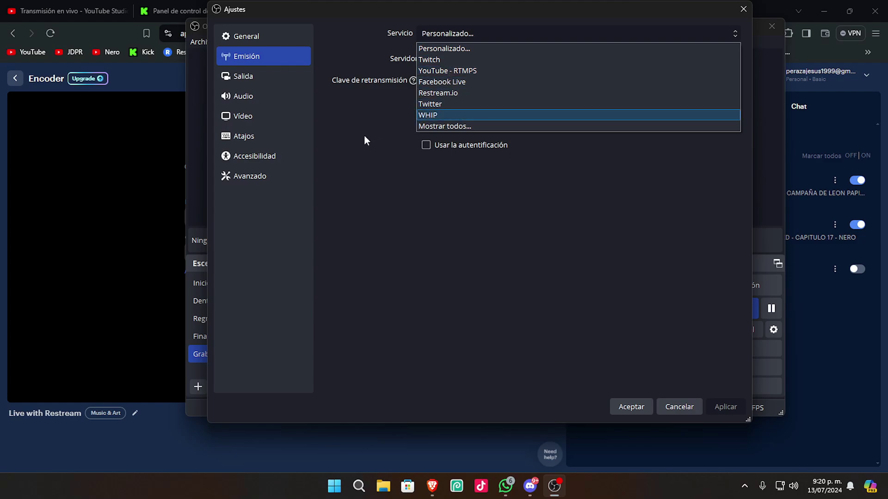
click(434, 48)
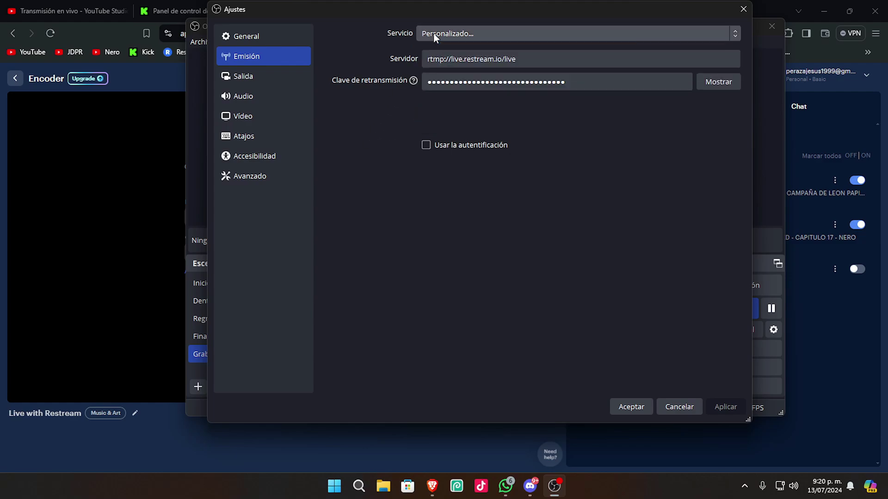
Compare Restream's RTMP URL and stream key with the server and key fields in OBS, copy the stream key, and cancel the OBS settings.
click(159, 75)
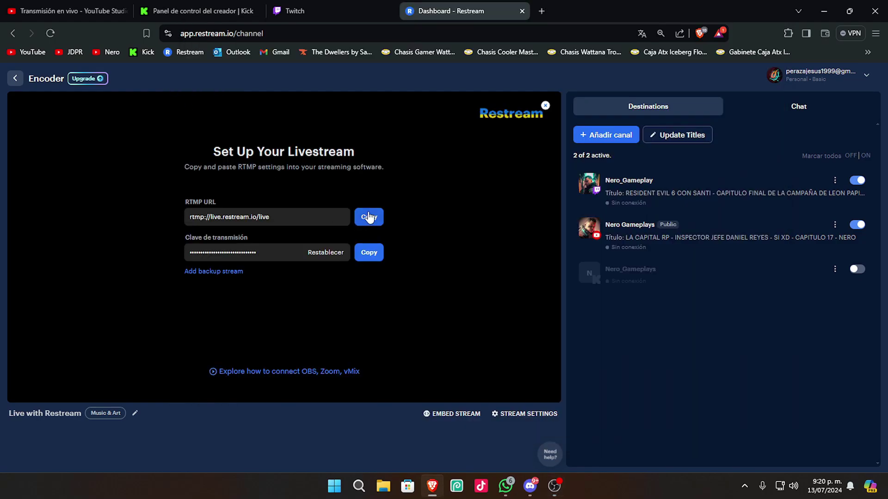
click(554, 485)
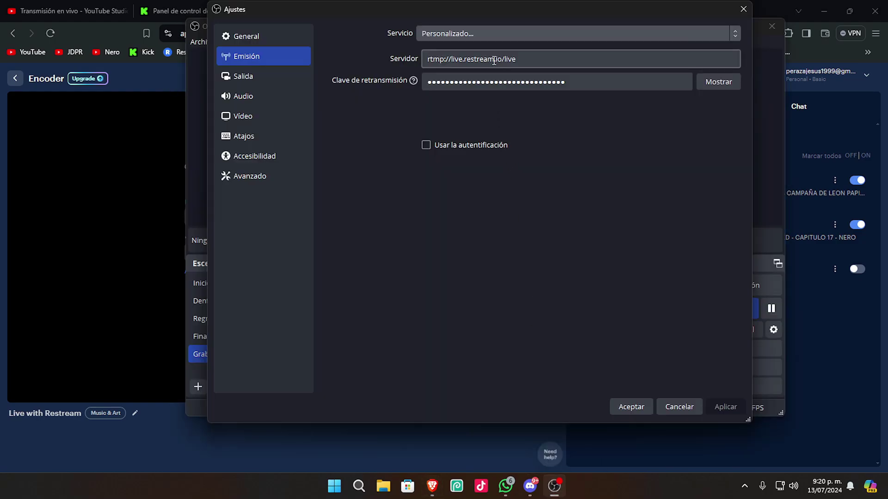
click(6, 214)
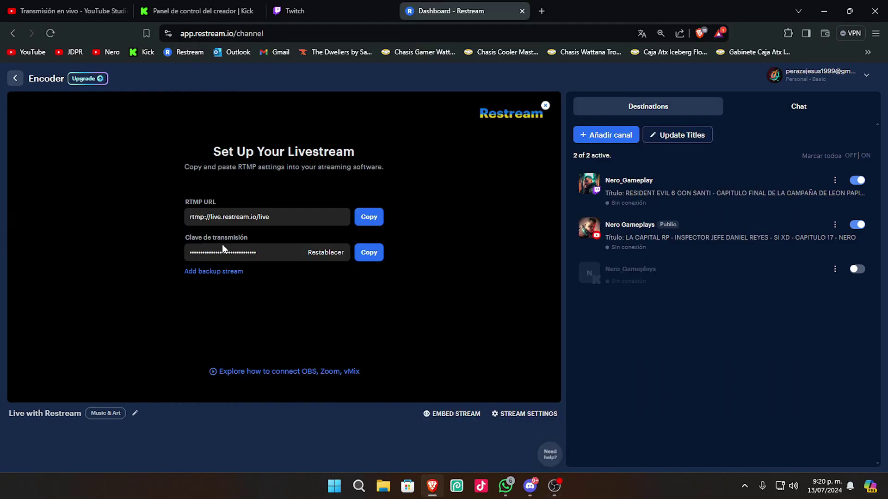
click(369, 252)
click(553, 486)
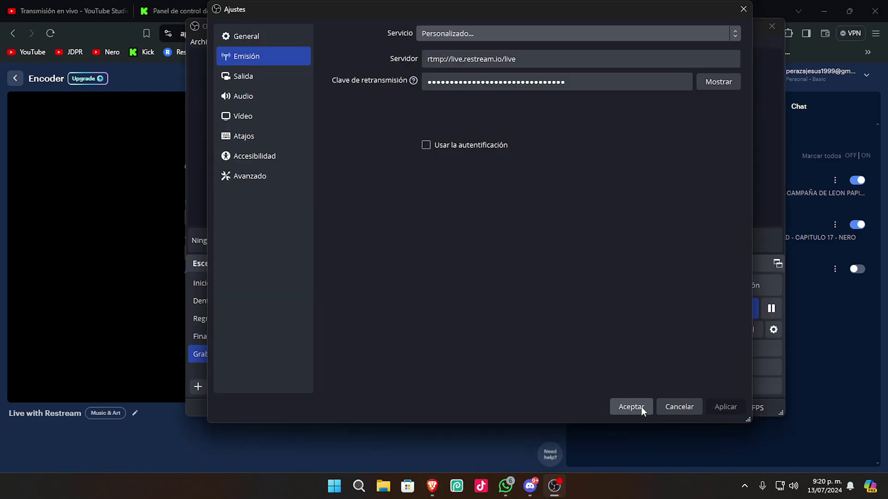
click(675, 407)
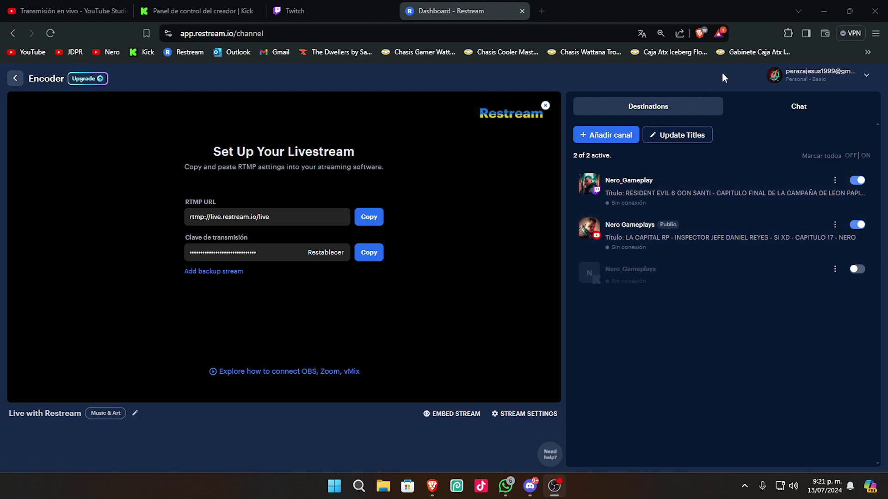
Minimize the browser and launch TikTok LIVE Studio from the desktop.
click(823, 12)
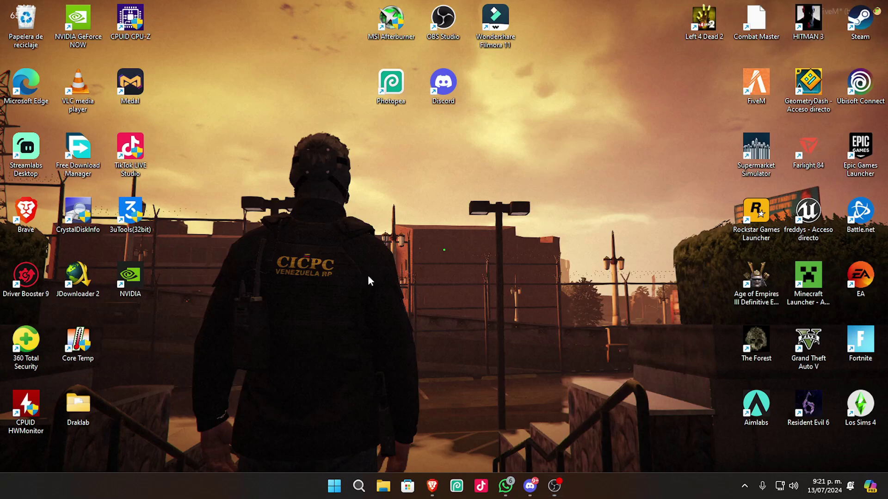
double_click(126, 162)
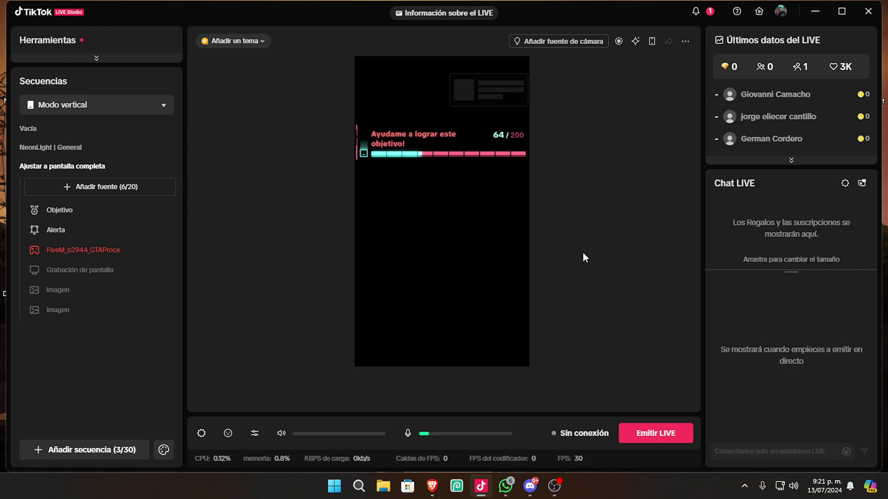
Maximize TikTok LIVE Studio and review the cover, topic, title, description and video settings in the LIVE information.
click(841, 12)
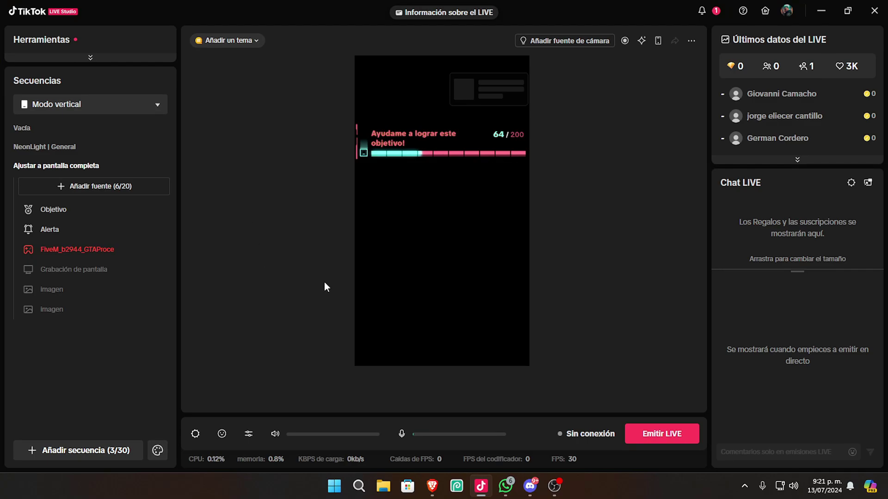
click(441, 14)
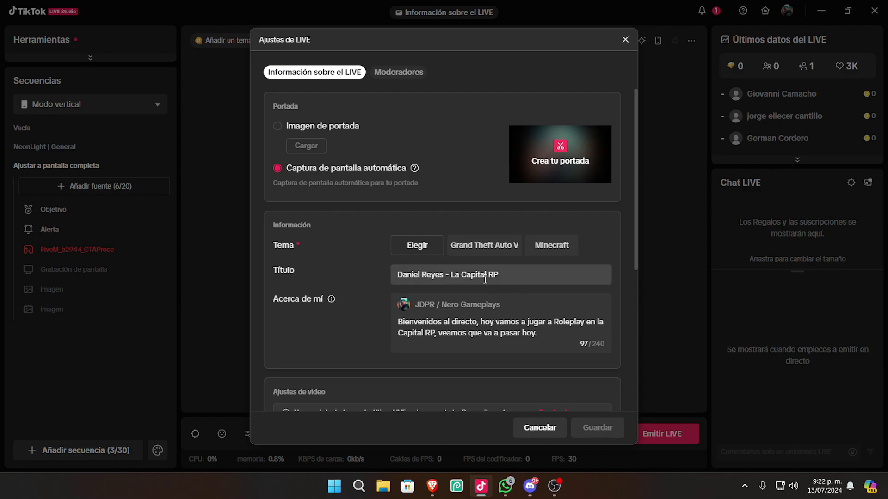
scroll(485, 279, down, 5)
scroll(356, 259, up, 4)
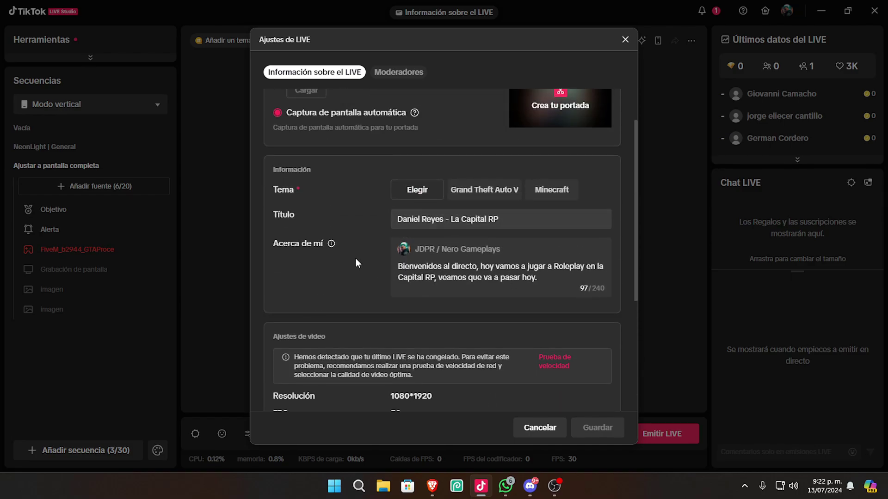
scroll(453, 261, down, 3)
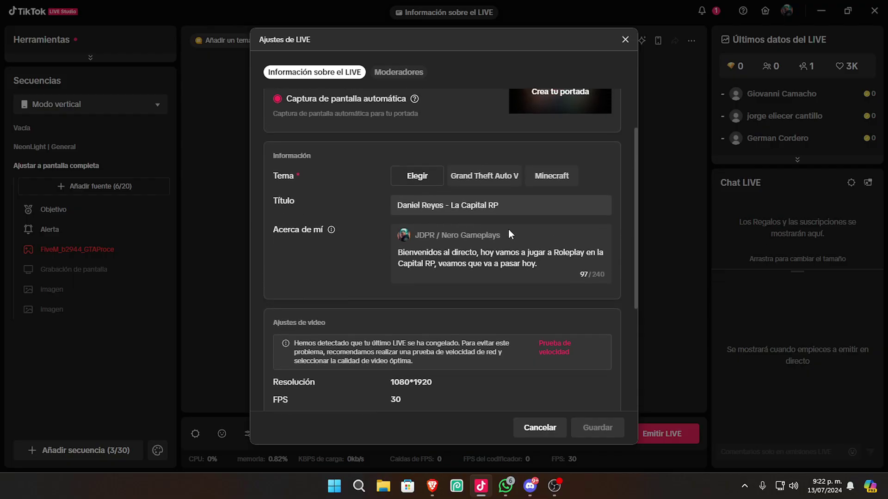
scroll(509, 234, down, 3)
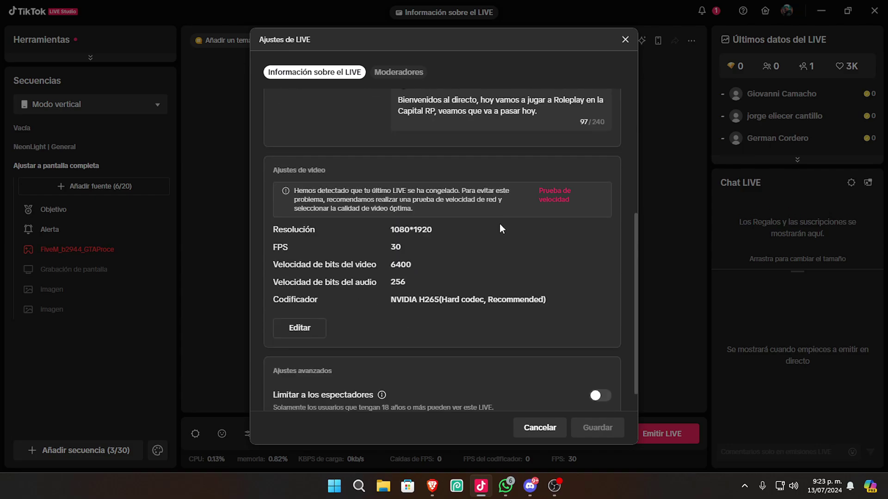
Run the speed test from the video settings and apply the recommended Prioridad de rendimiento video quality.
click(550, 198)
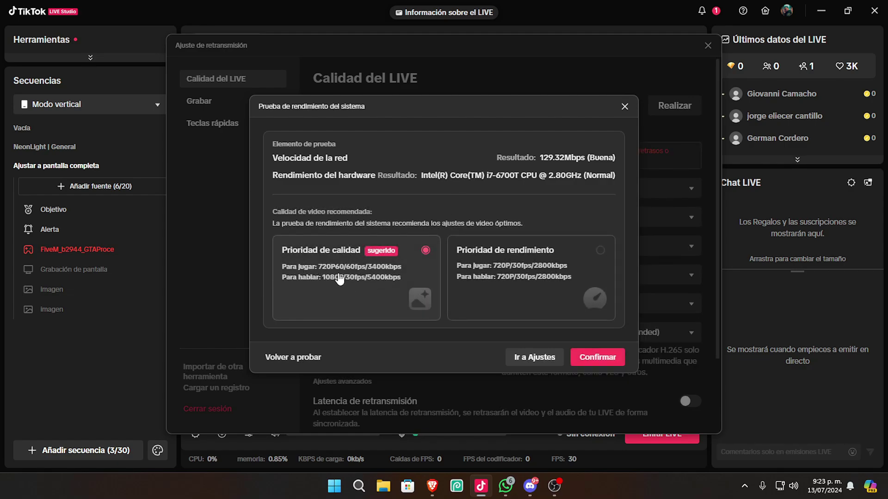
click(500, 276)
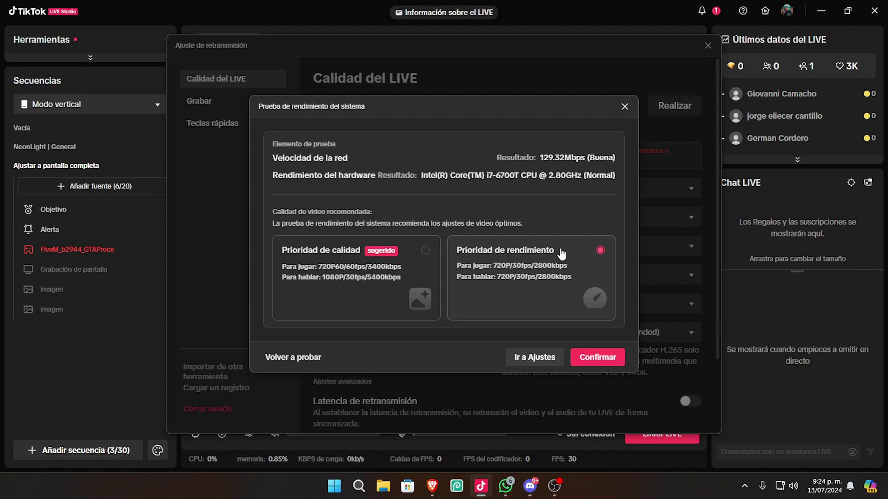
click(596, 359)
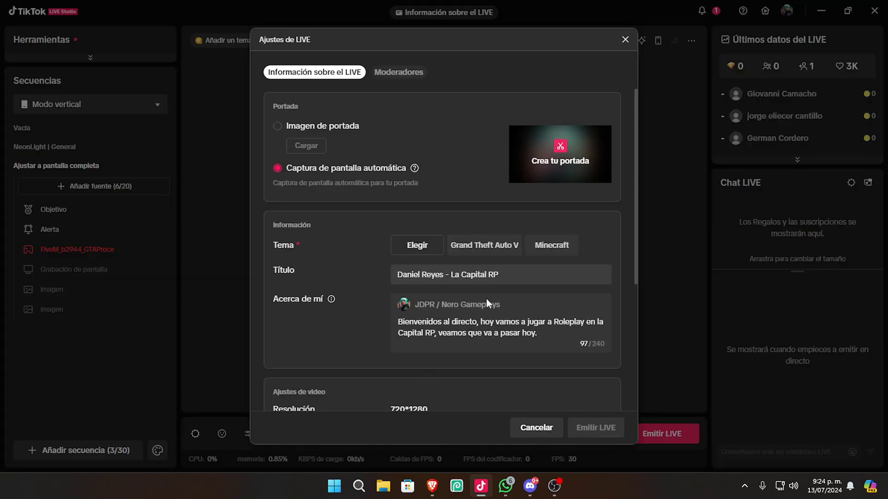
scroll(490, 292, down, 5)
scroll(423, 275, up, 5)
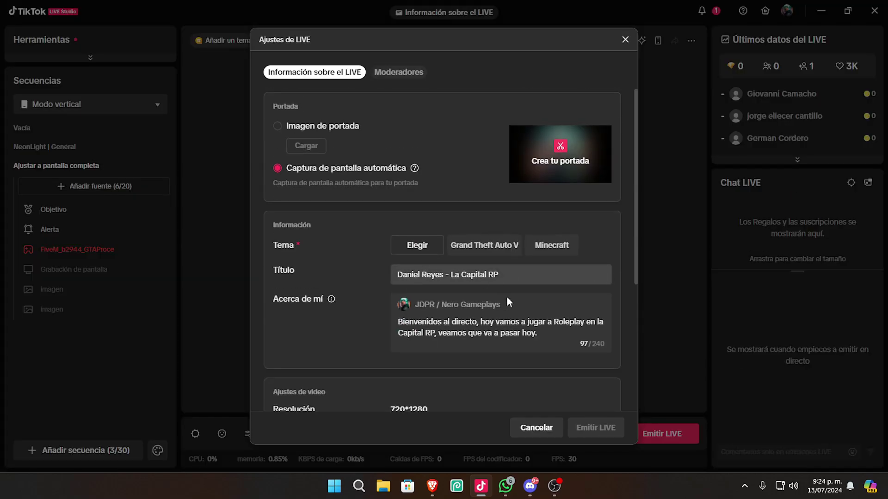
Start choosing a topic for the LIVE and browse the games in the Videojuegos category.
click(416, 252)
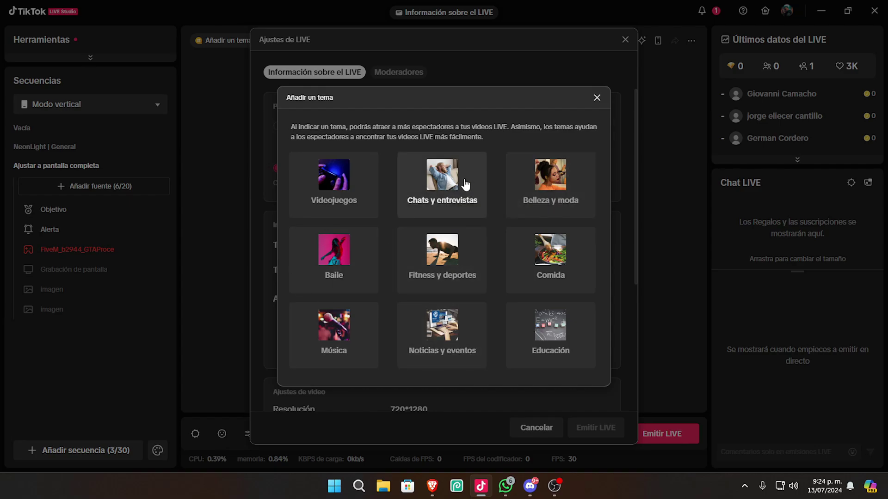
click(333, 190)
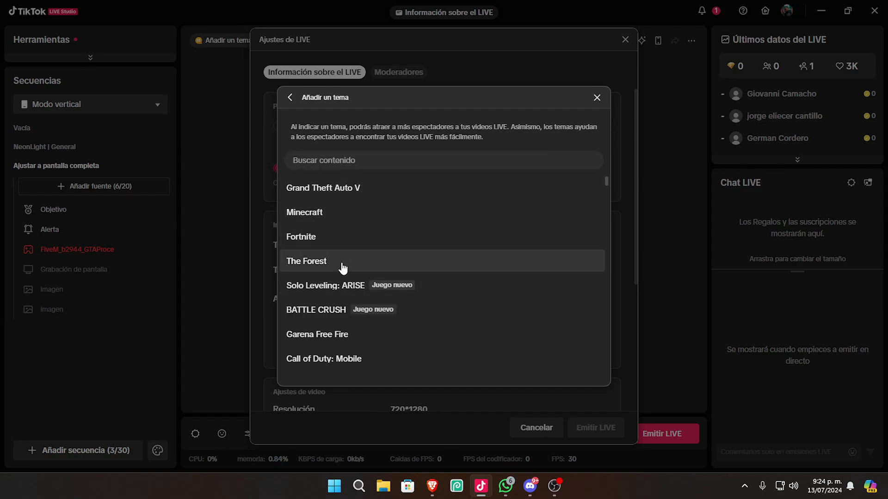
scroll(340, 313, down, 8)
scroll(339, 321, up, 10)
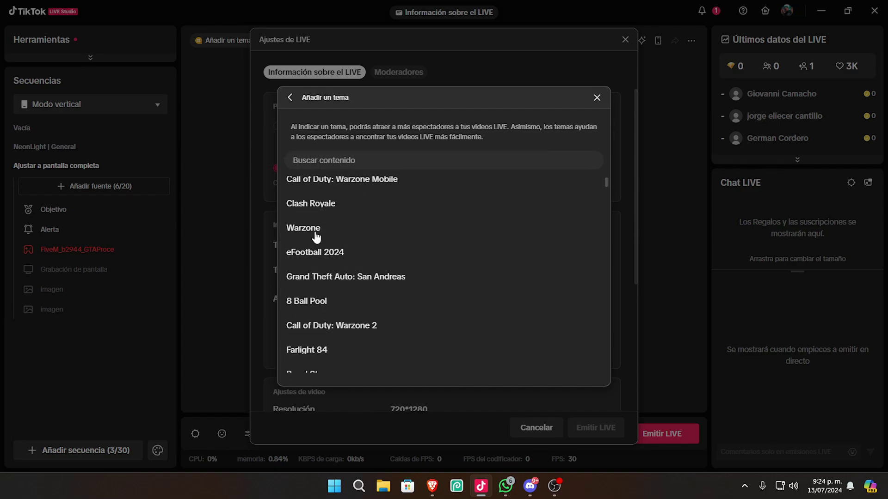
Search the game topics for "FORT" and clear the search.
click(342, 160)
text(FORT)
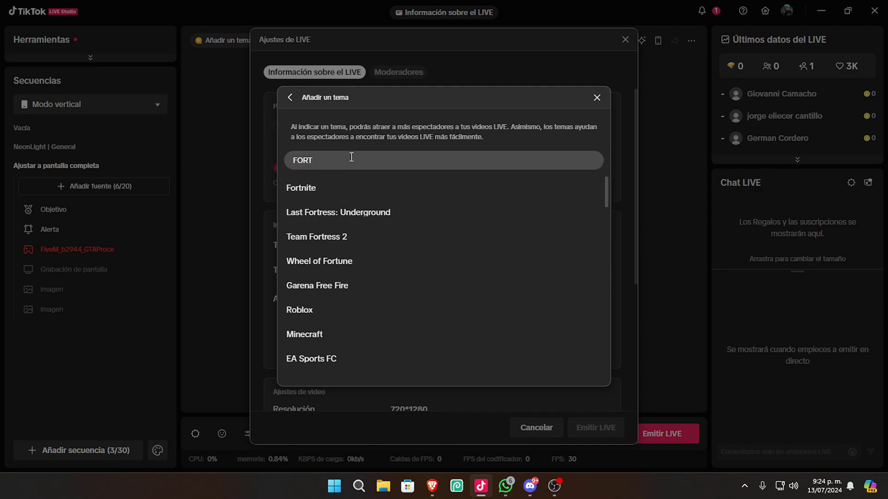
key(BackSpace)
key(BackSpace)
key(BackSpace)
key(BackSpace)
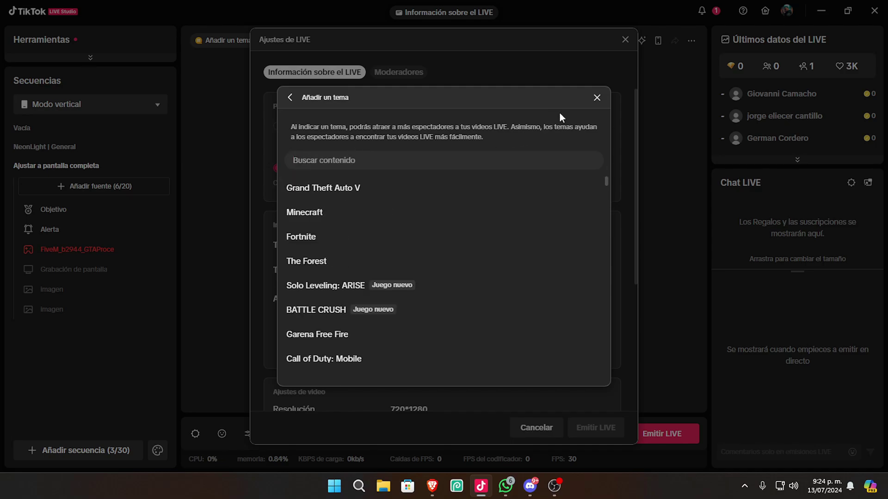
Set the LIVE topic to Grand Theft Auto V, review the video settings, and close the LIVE settings without broadcasting.
click(344, 188)
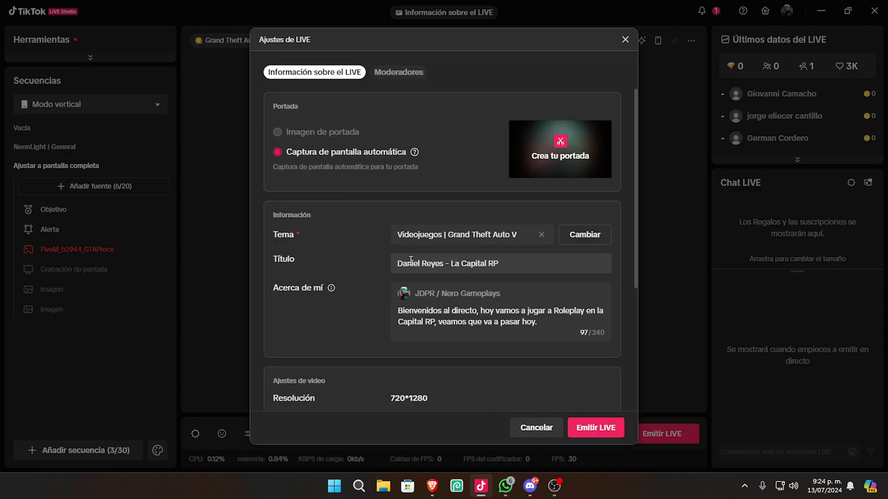
scroll(440, 309, down, 4)
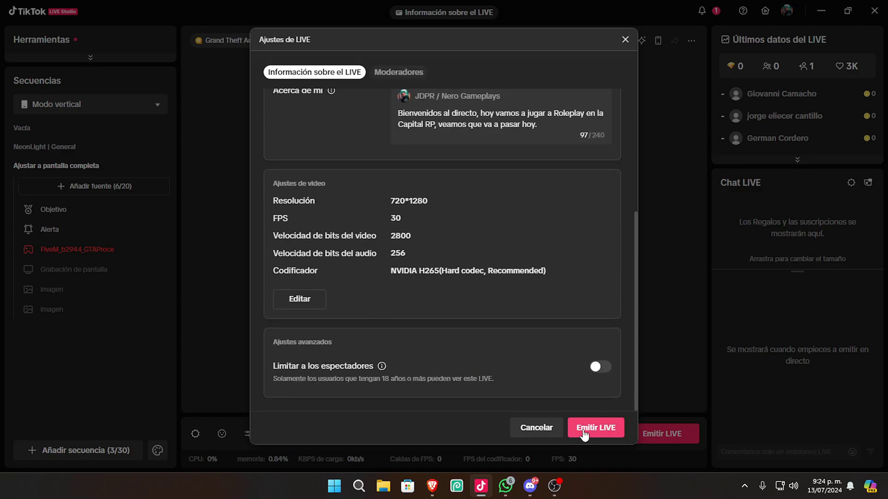
click(530, 430)
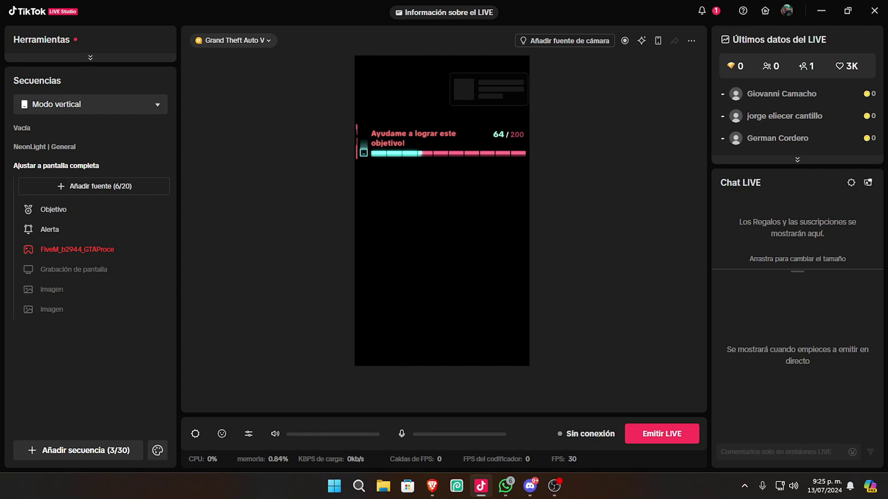
Leave TikTok LIVE Studio and return to the Windows desktop.
key(alt+Tab)
click(259, 187)
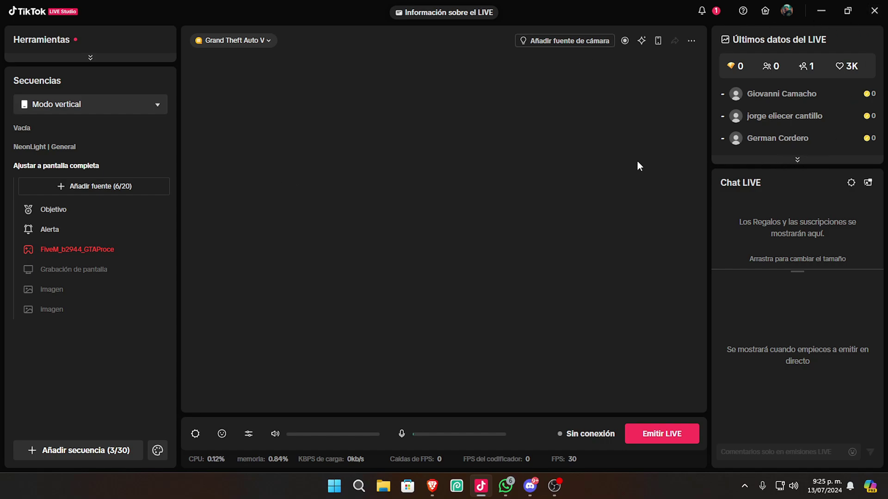
key(super+d)
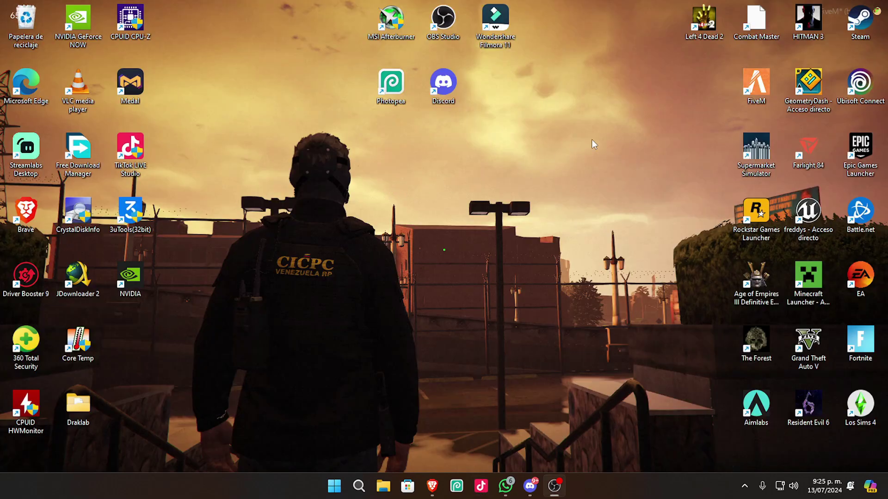